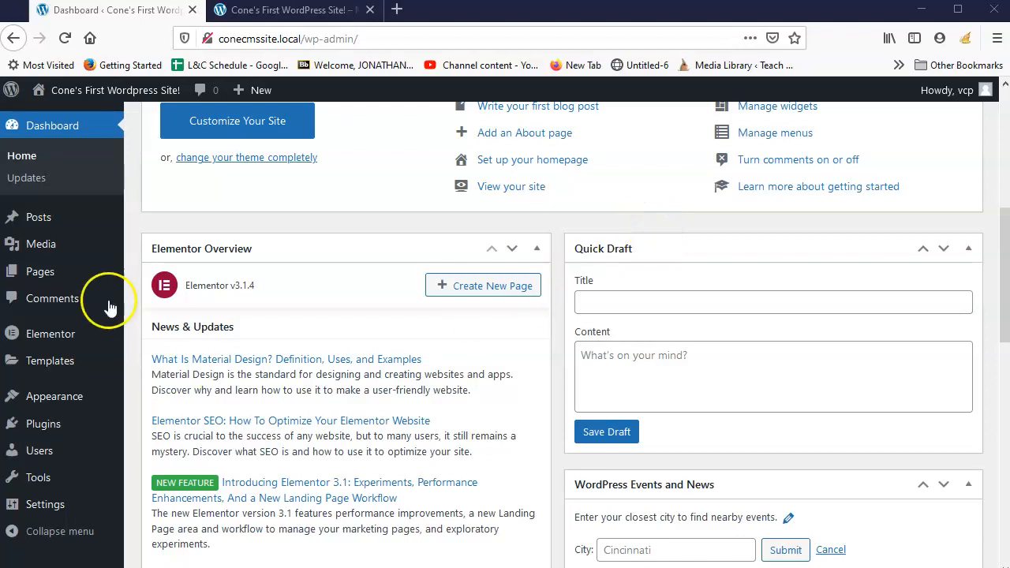
# Start a new page from the site's page list, dismissing the Astra notice and the block editor welcome guide.
pyautogui.click(43, 275)
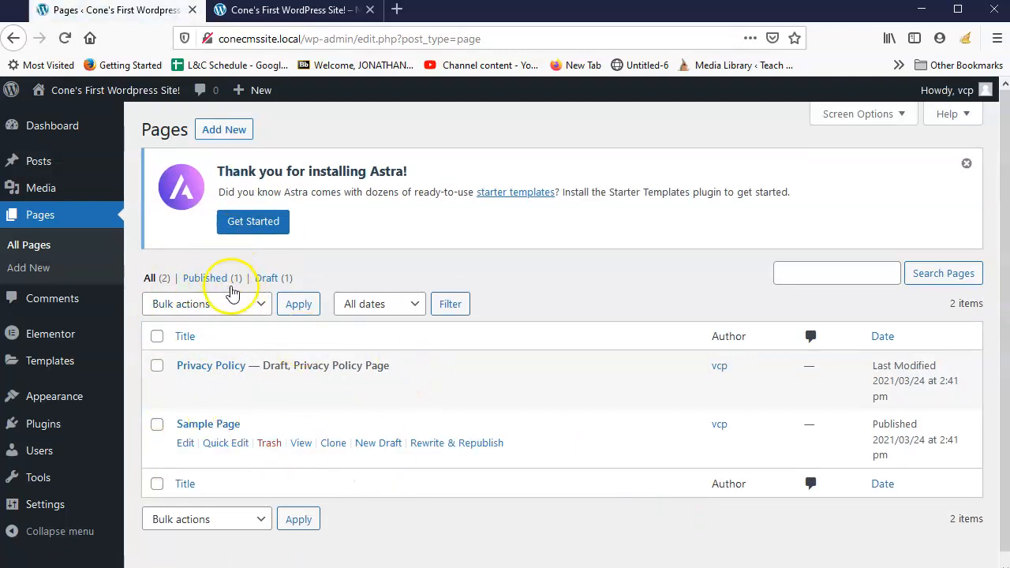
pyautogui.click(964, 167)
pyautogui.click(224, 129)
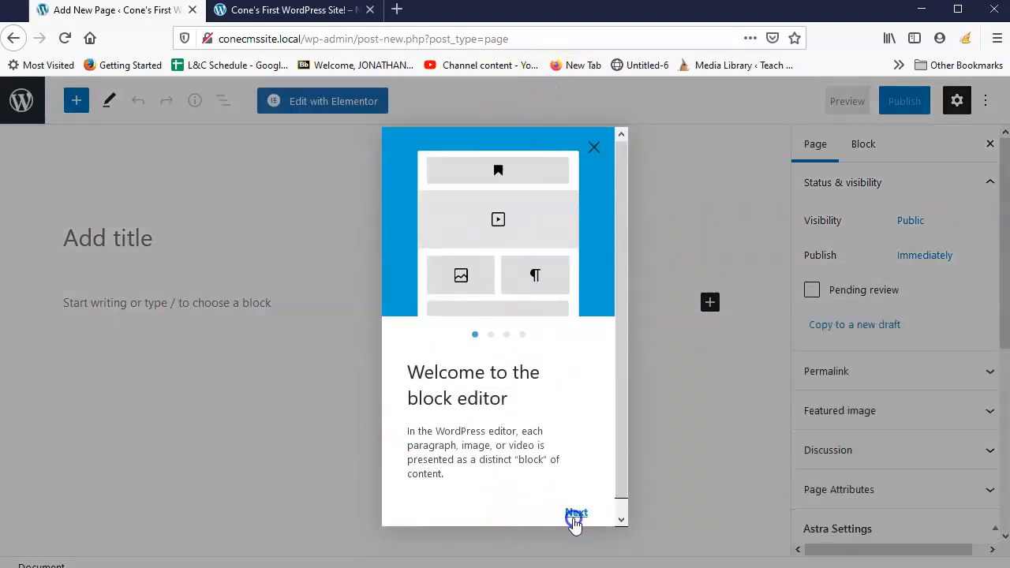
pyautogui.click(575, 512)
pyautogui.click(575, 519)
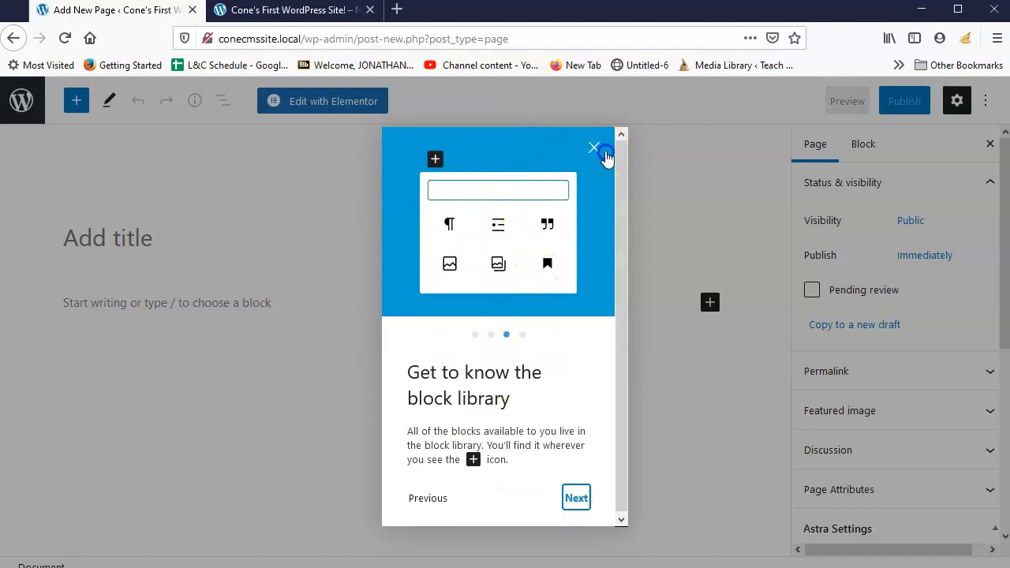
pyautogui.click(594, 148)
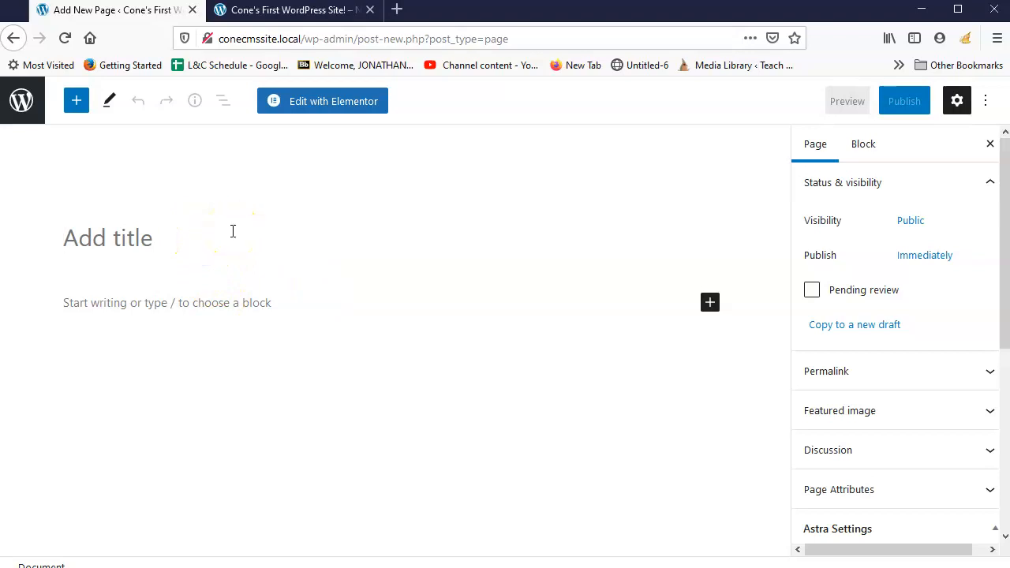
# Title the new page "My First Page" and publish it.
pyautogui.write('My First Page')
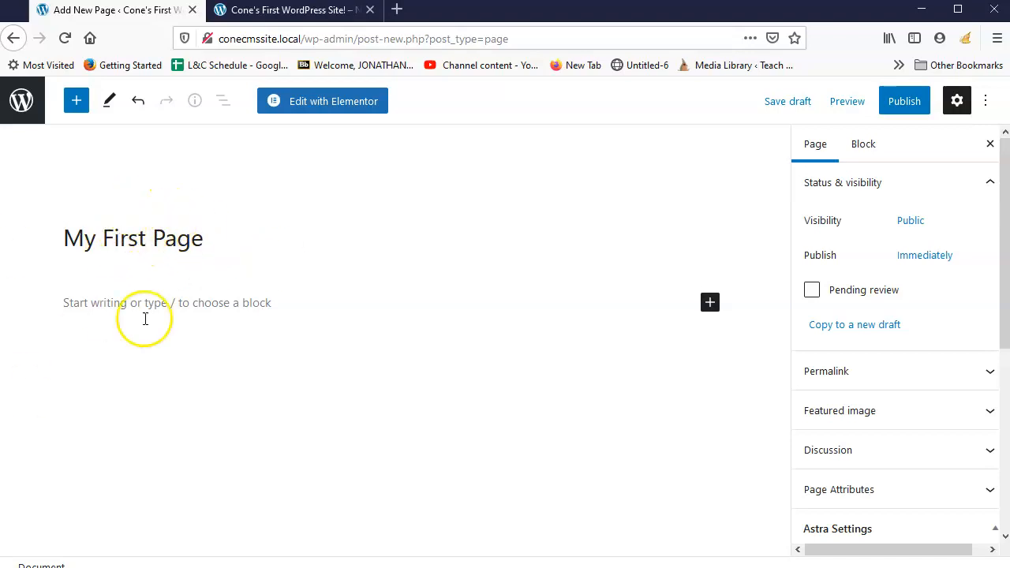
pyautogui.click(904, 101)
pyautogui.click(885, 112)
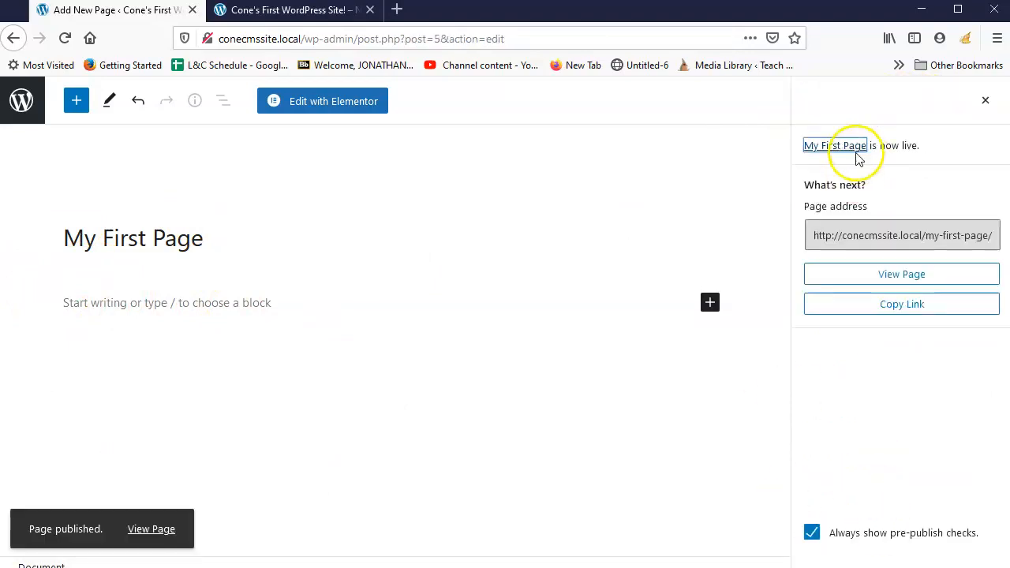
# View the published page on the live site and reopen it for editing.
pyautogui.click(899, 277)
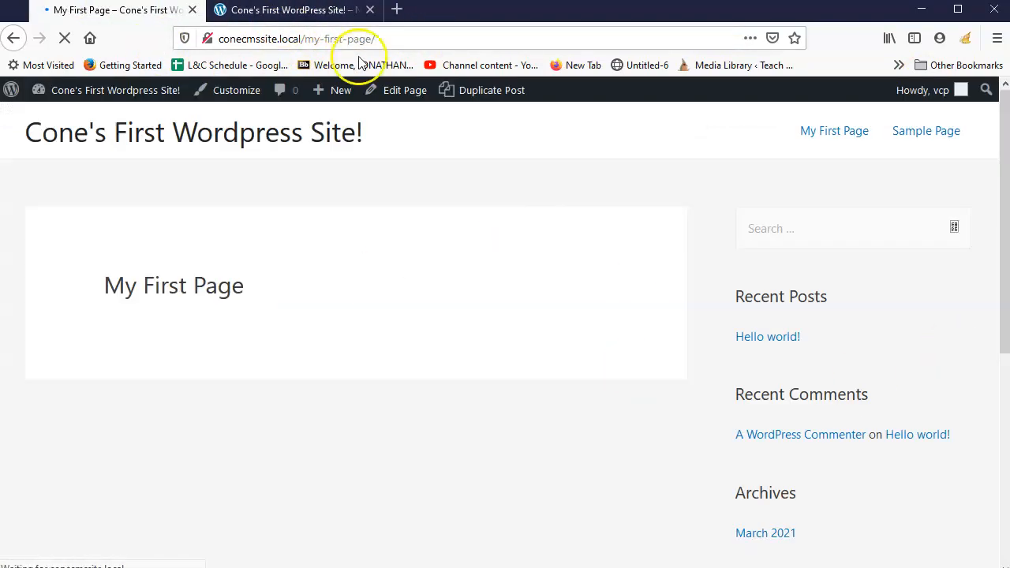
pyautogui.scroll(-4, 331, 426)
pyautogui.scroll(4, 379, 429)
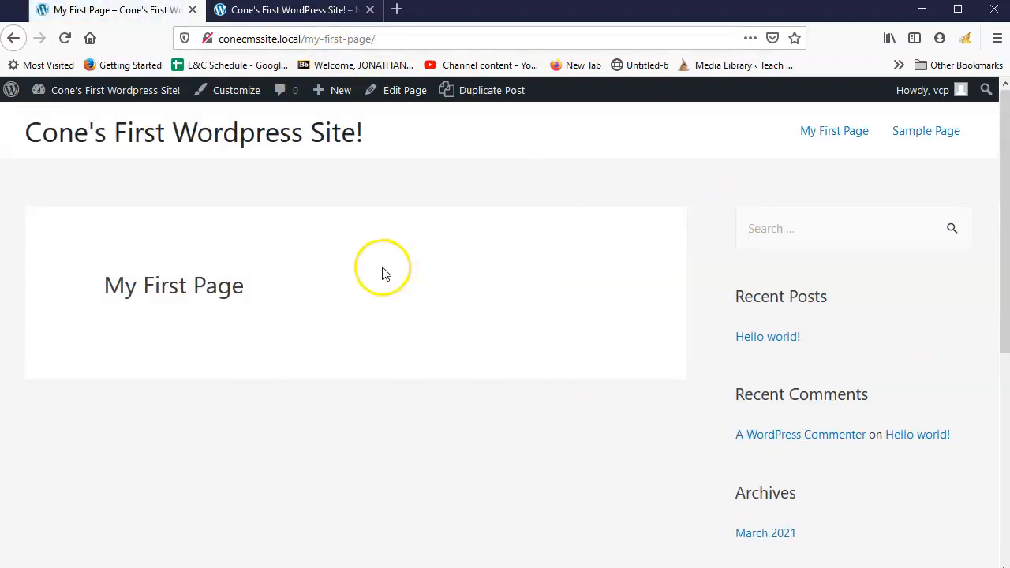
pyautogui.moveTo(82, 107)
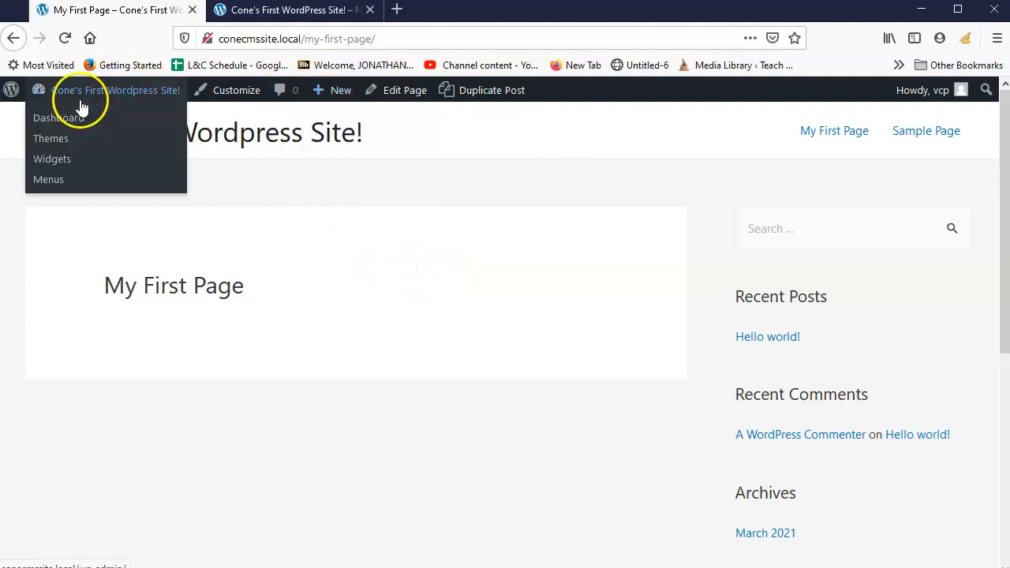
pyautogui.click(395, 105)
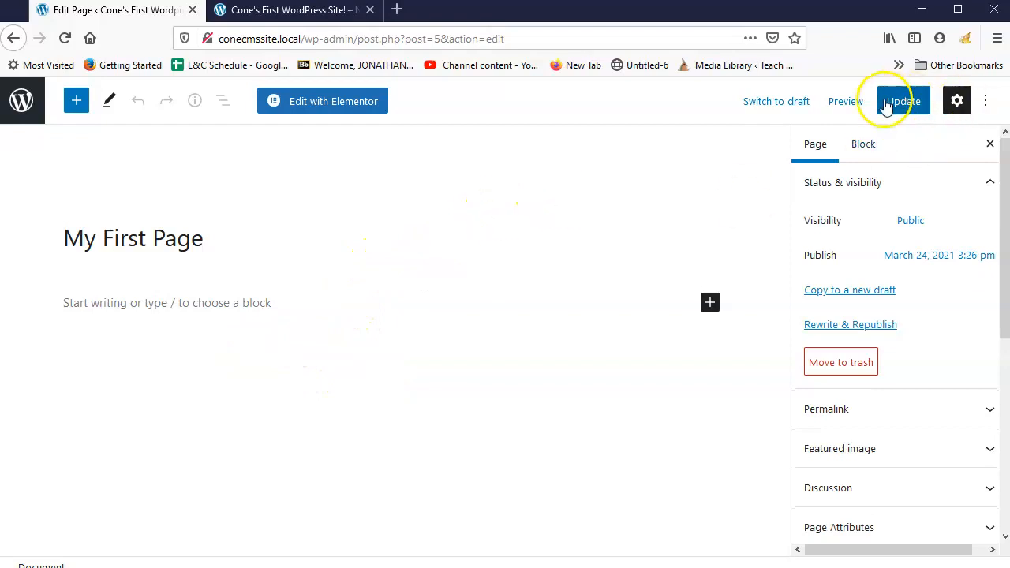
# Compare the page-level settings with the block-level settings, and close the spare browser tab showing the site.
pyautogui.click(856, 149)
pyautogui.click(814, 142)
pyautogui.click(868, 148)
pyautogui.click(824, 143)
pyautogui.click(866, 147)
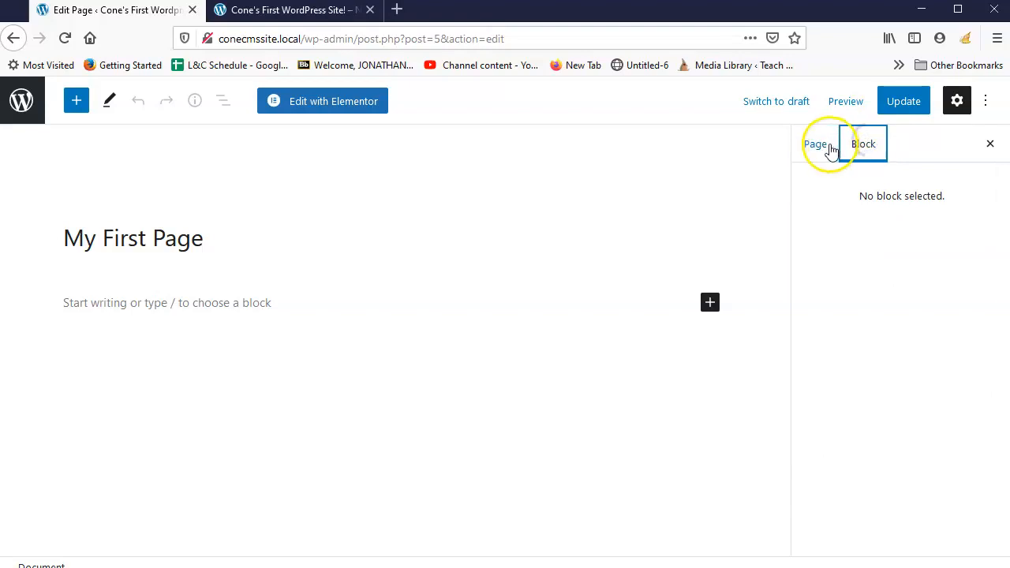
pyautogui.click(826, 145)
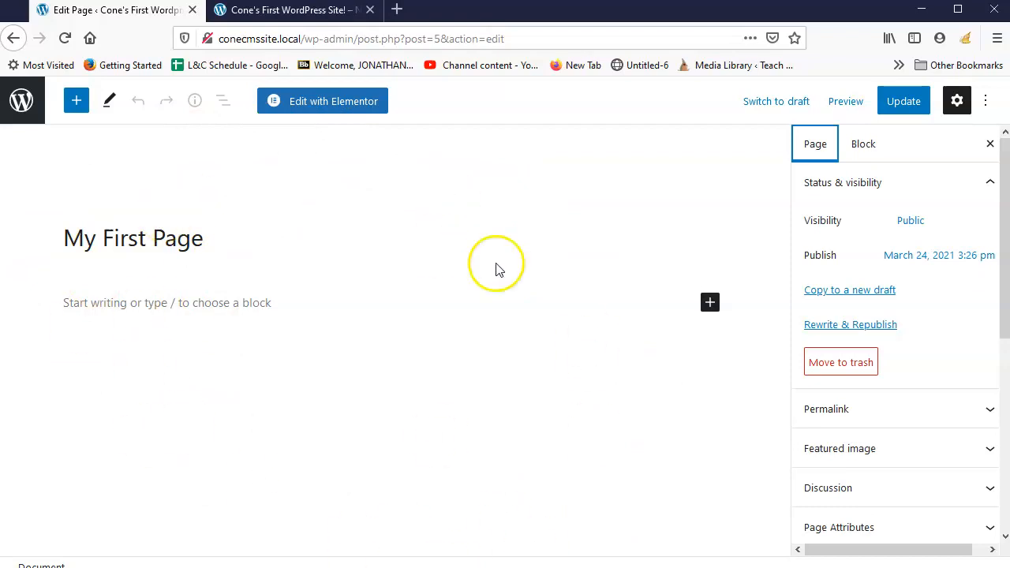
pyautogui.click(370, 10)
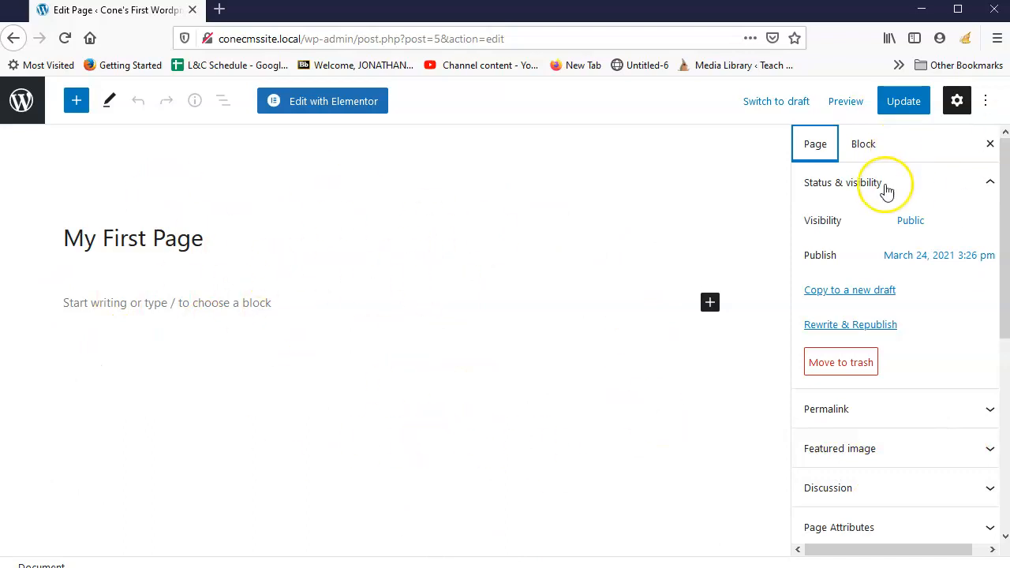
pyautogui.click(874, 148)
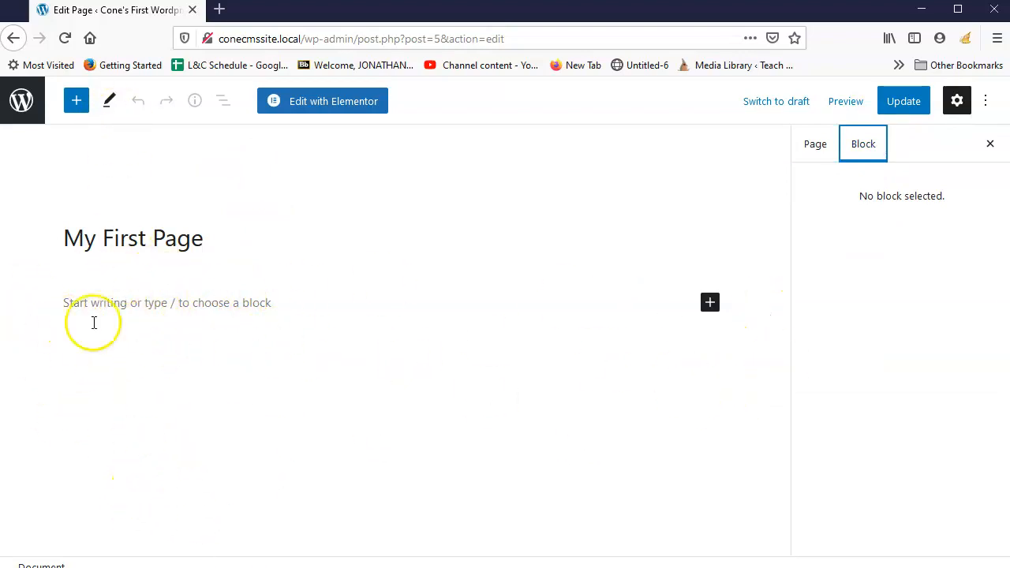
pyautogui.click(815, 144)
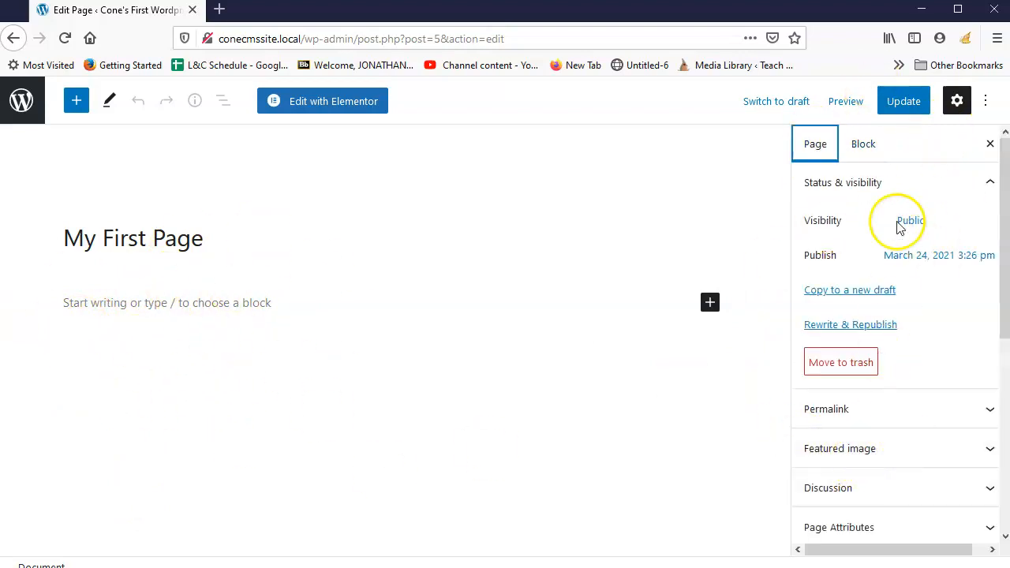
# Expand the Page Attributes section to show the page's template option.
pyautogui.scroll(-3, 907, 289)
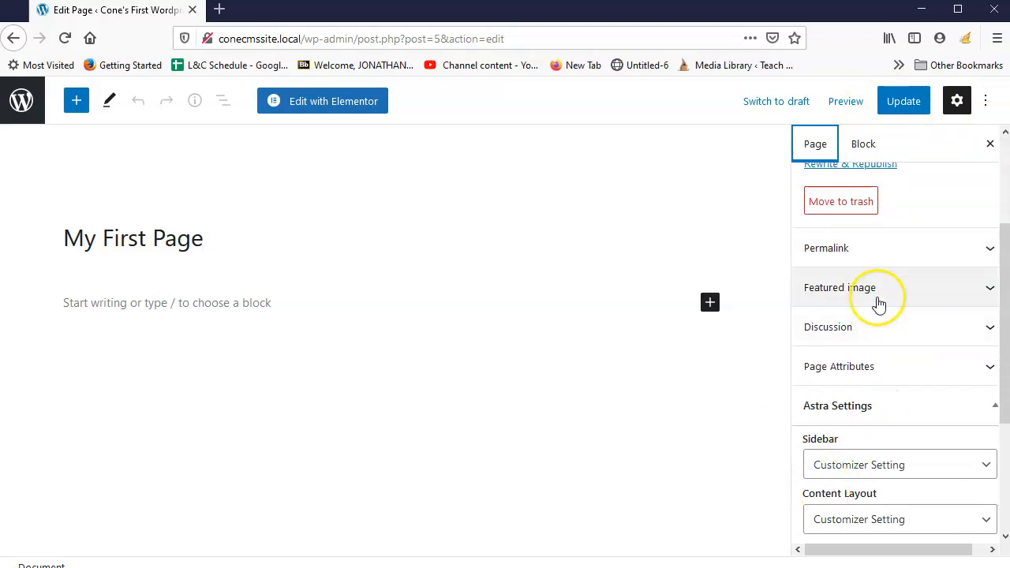
pyautogui.scroll(-2, 894, 412)
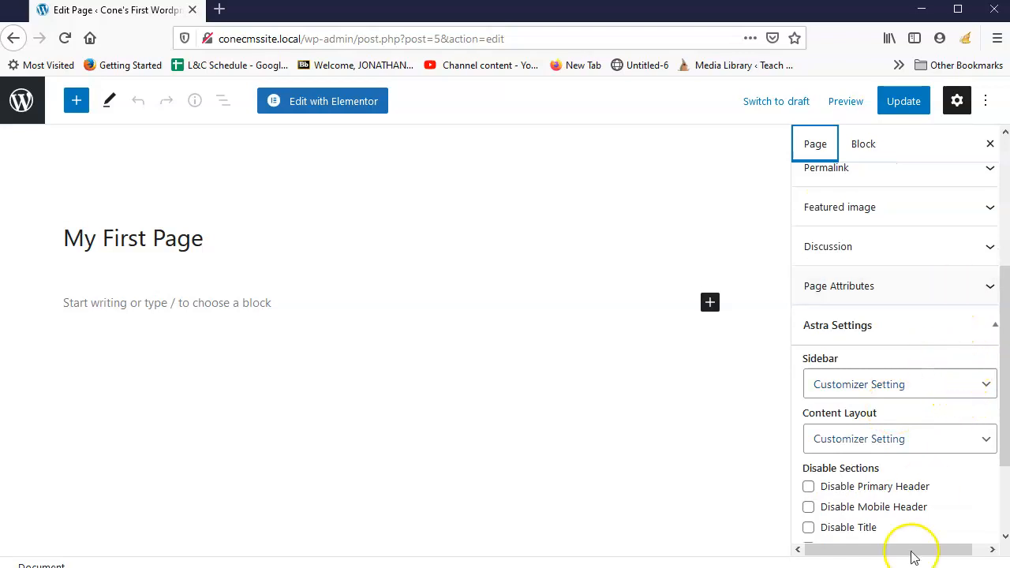
pyautogui.click(920, 285)
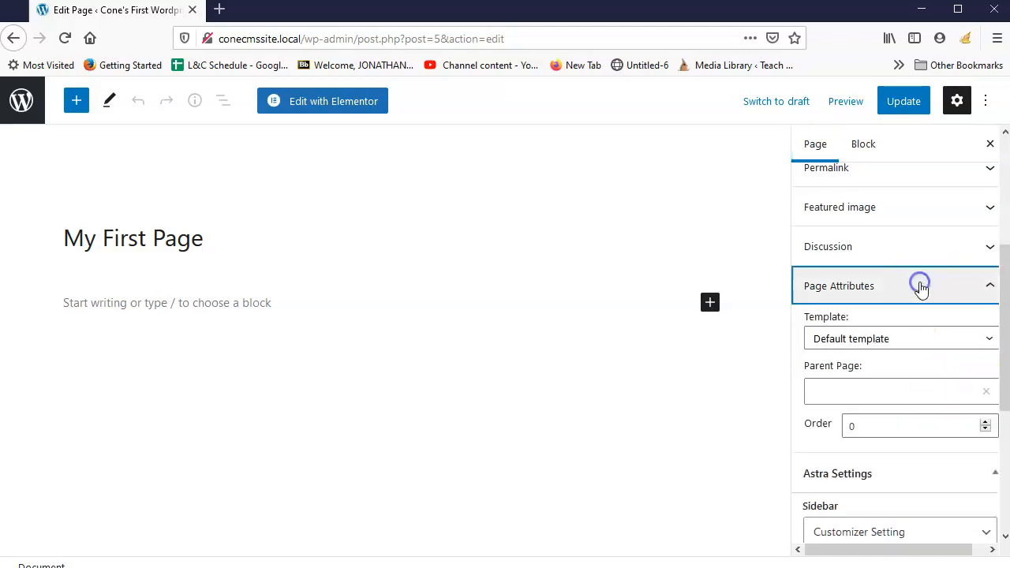
pyautogui.click(912, 337)
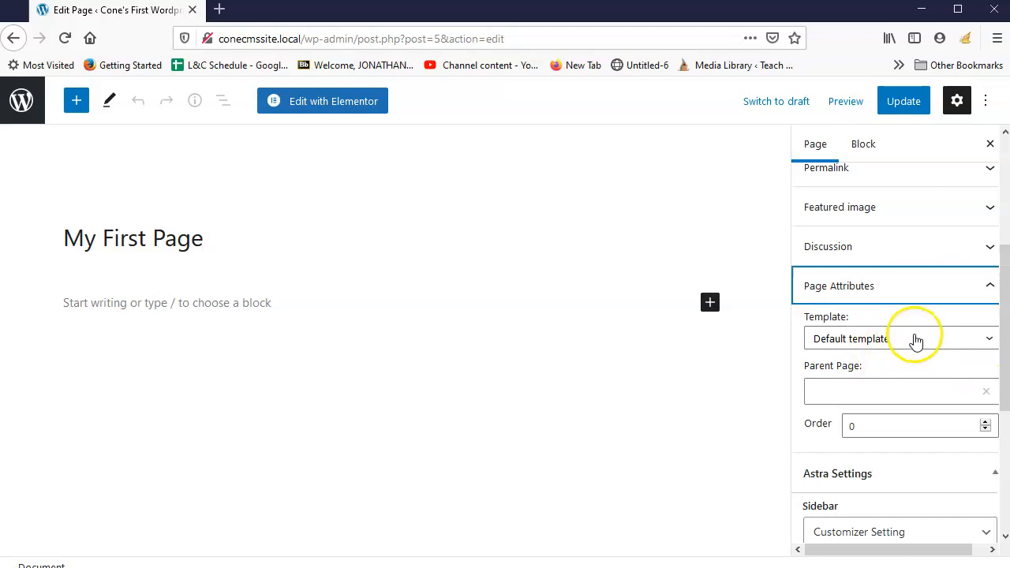
# Preview the page in a new browser tab and examine its default layout, including the sidebar sections.
pyautogui.click(844, 101)
pyautogui.click(771, 247)
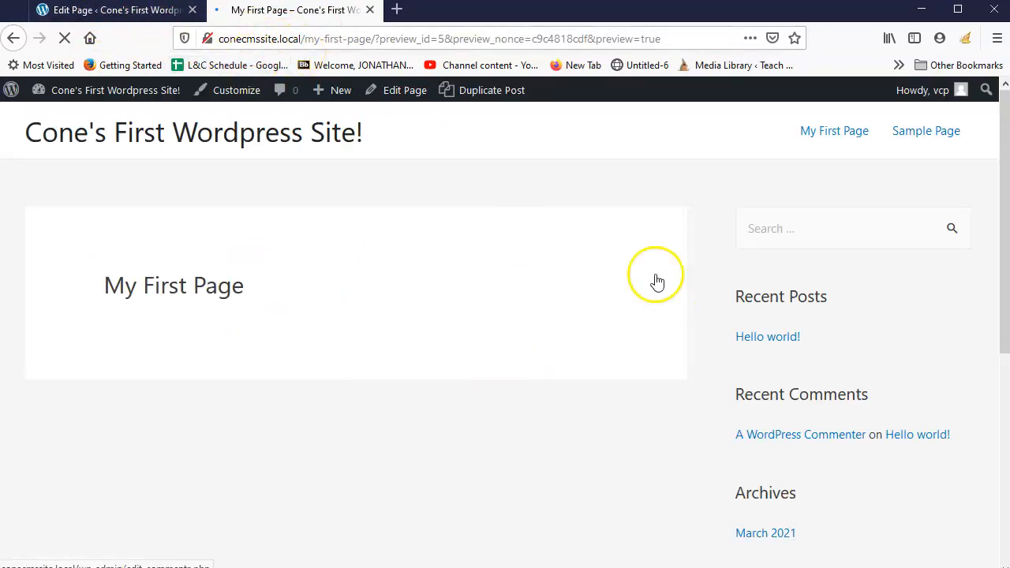
pyautogui.scroll(-5, 841, 387)
pyautogui.scroll(5, 825, 402)
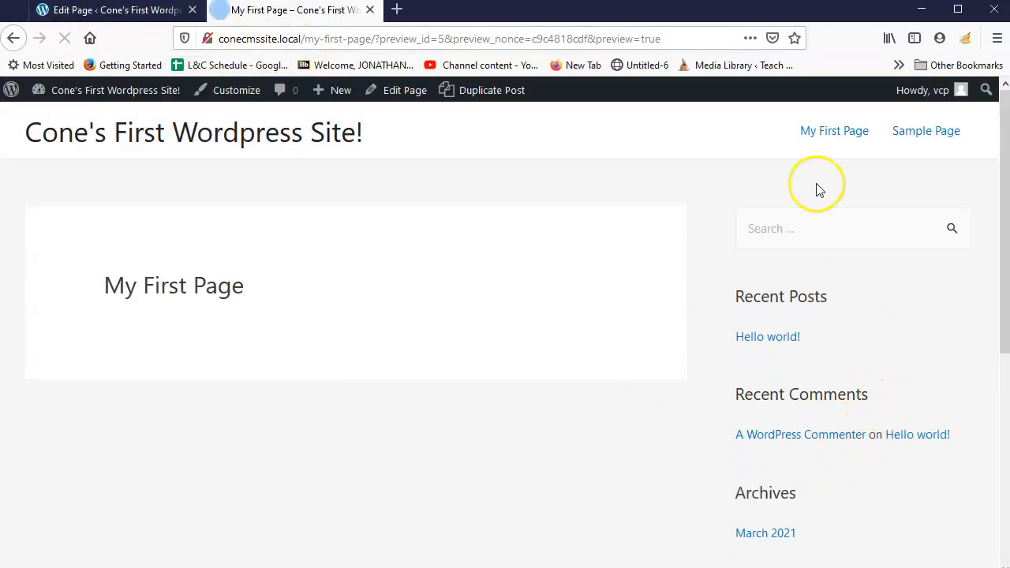
pyautogui.scroll(-5, 818, 308)
pyautogui.scroll(5, 818, 523)
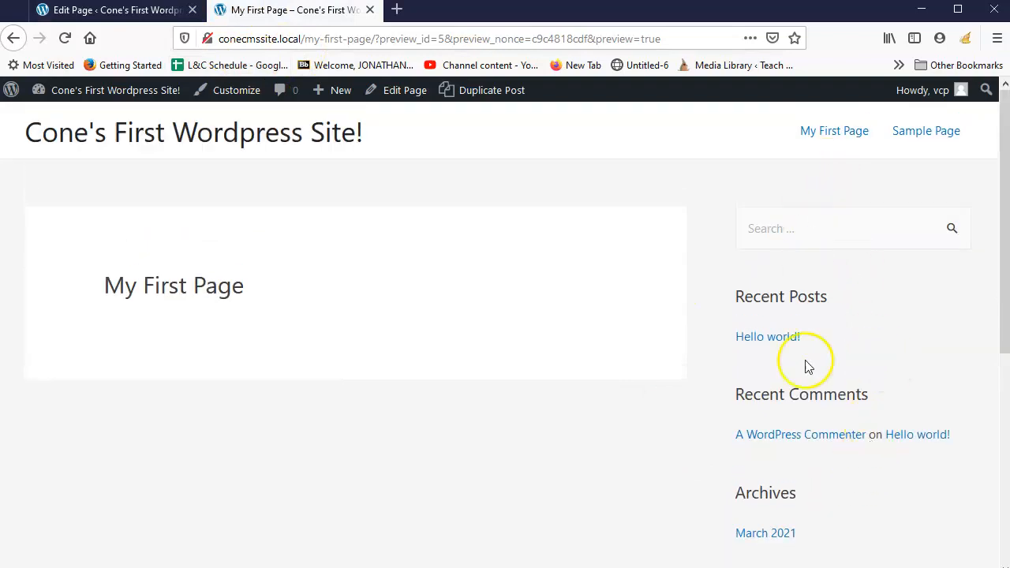
pyautogui.scroll(-5, 828, 491)
pyautogui.scroll(5, 800, 480)
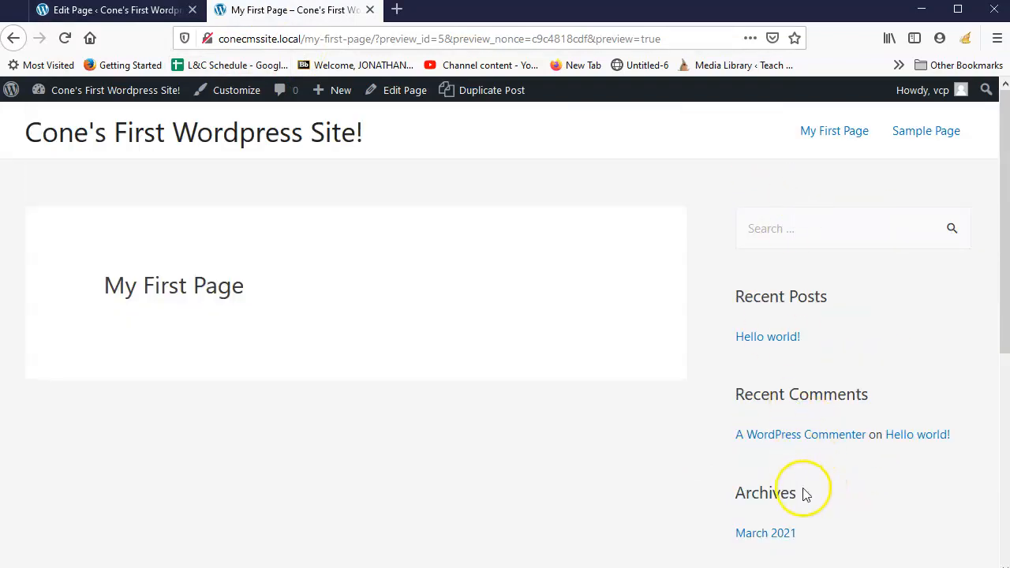
pyautogui.scroll(-5, 805, 493)
pyautogui.scroll(5, 766, 277)
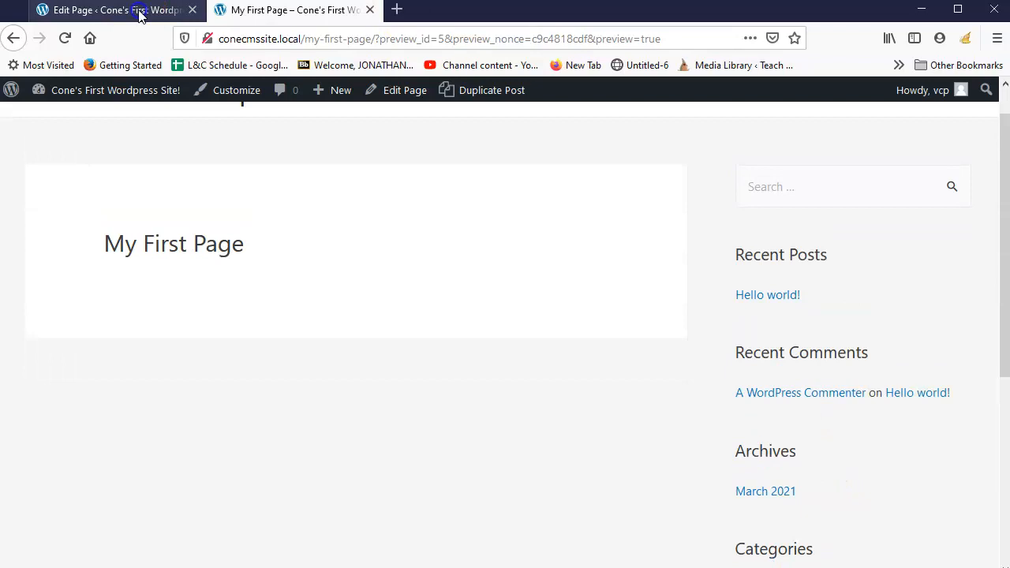
# Change the page's template to Elementor Full Width in the editor and update the page.
pyautogui.click(138, 14)
pyautogui.click(786, 392)
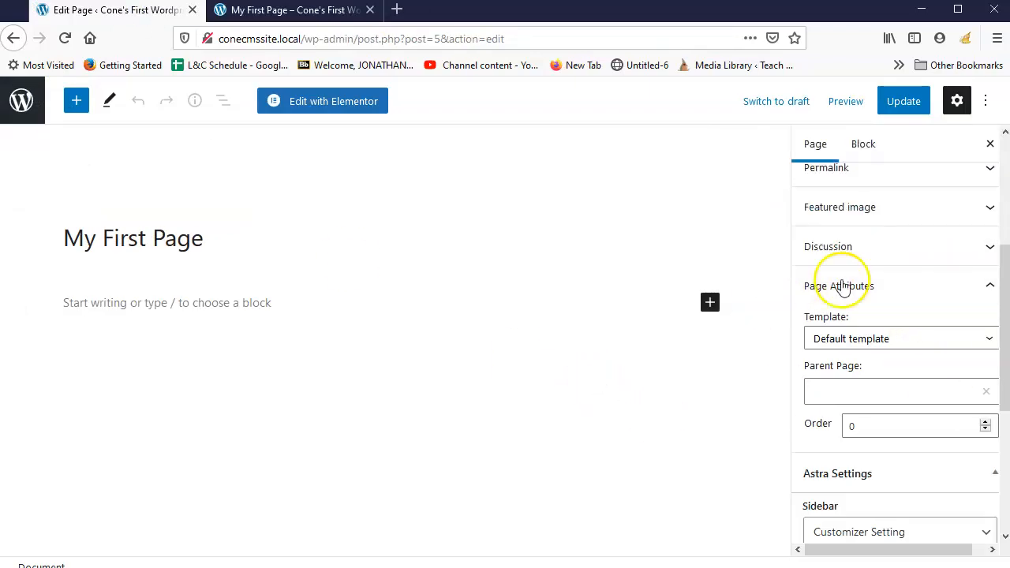
pyautogui.click(898, 339)
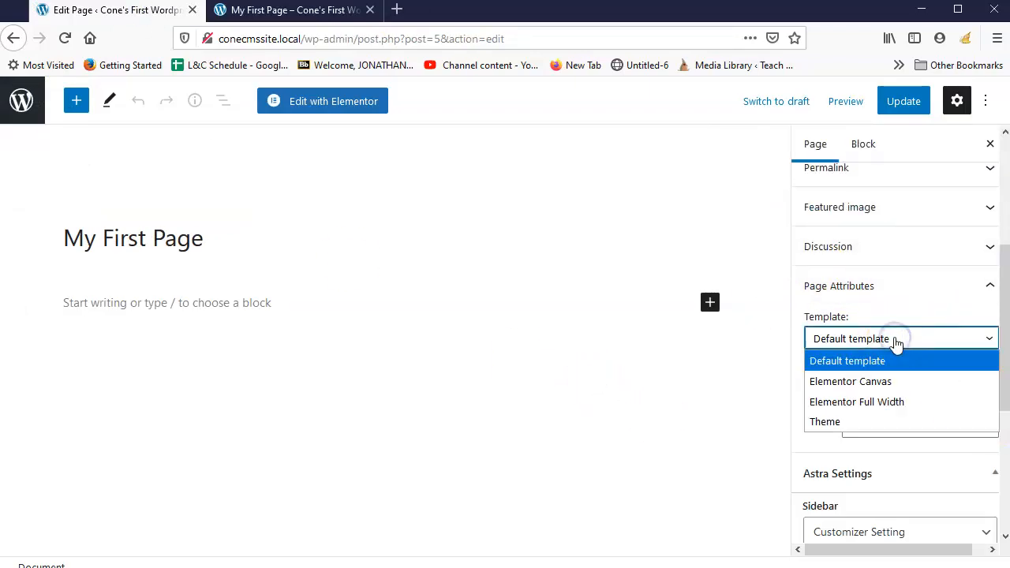
pyautogui.click(878, 402)
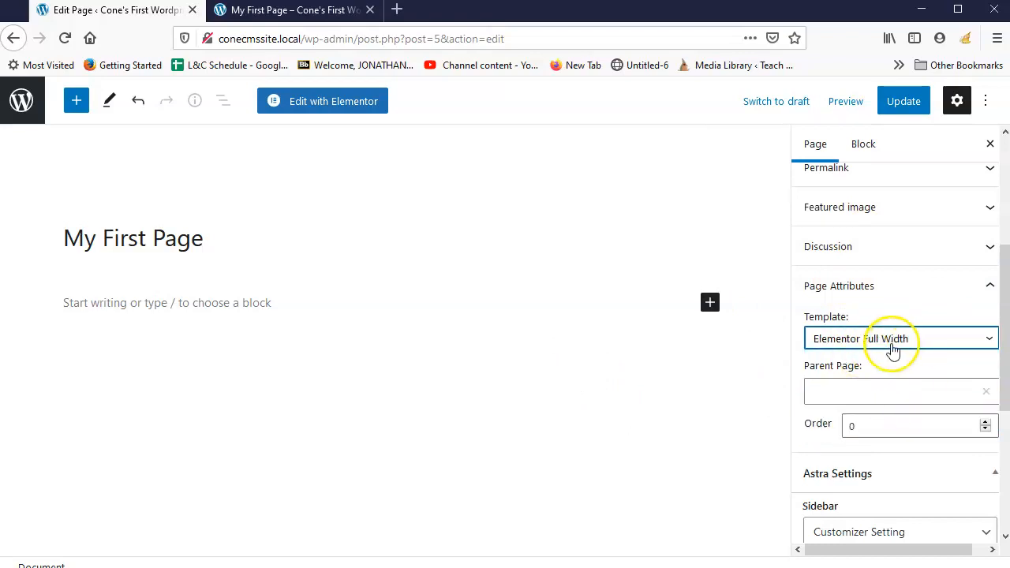
pyautogui.click(902, 102)
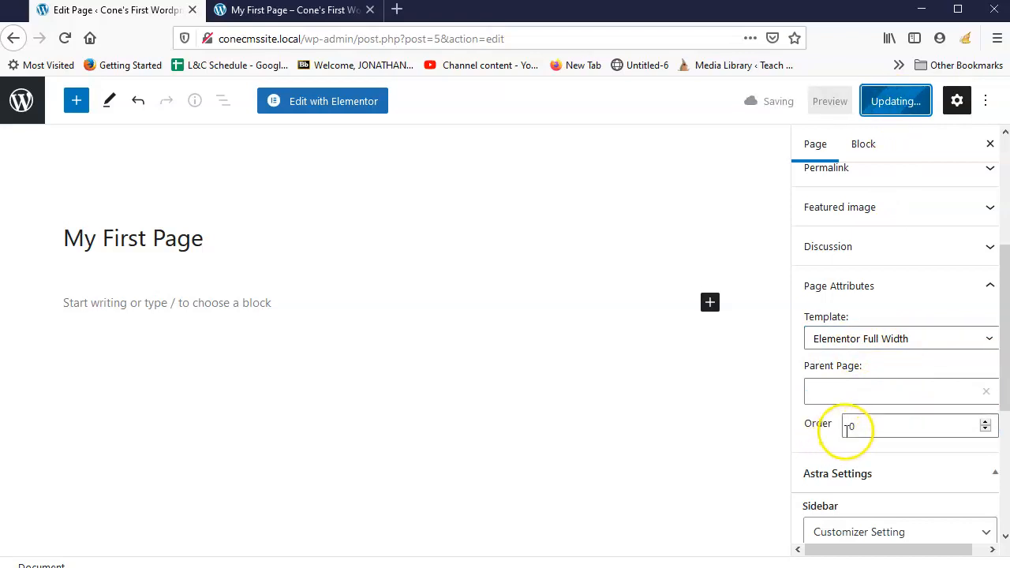
# Reload the page preview to examine the layout with the new template, and return to the editor.
pyautogui.click(320, 11)
pyautogui.click(60, 41)
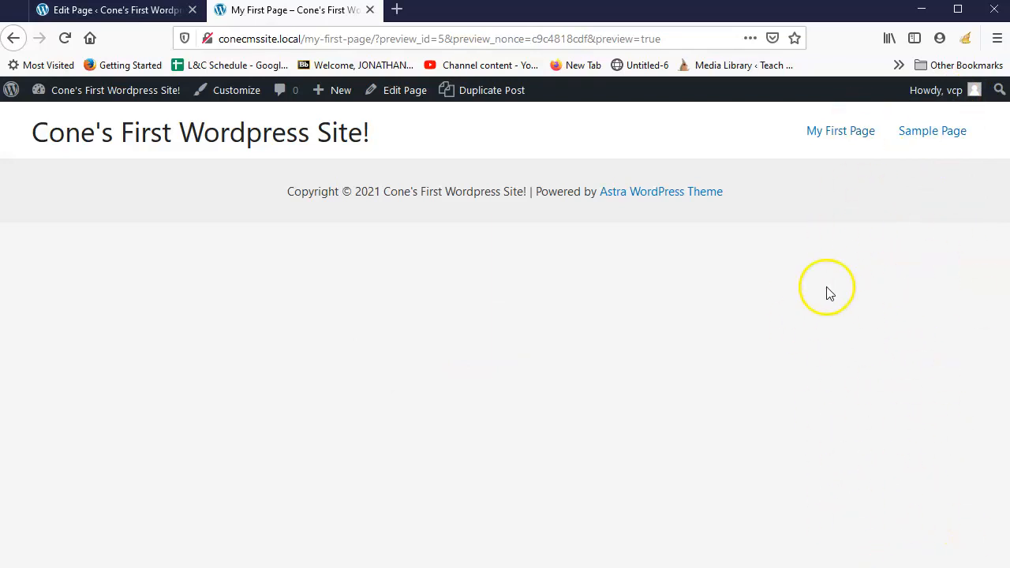
pyautogui.click(67, 11)
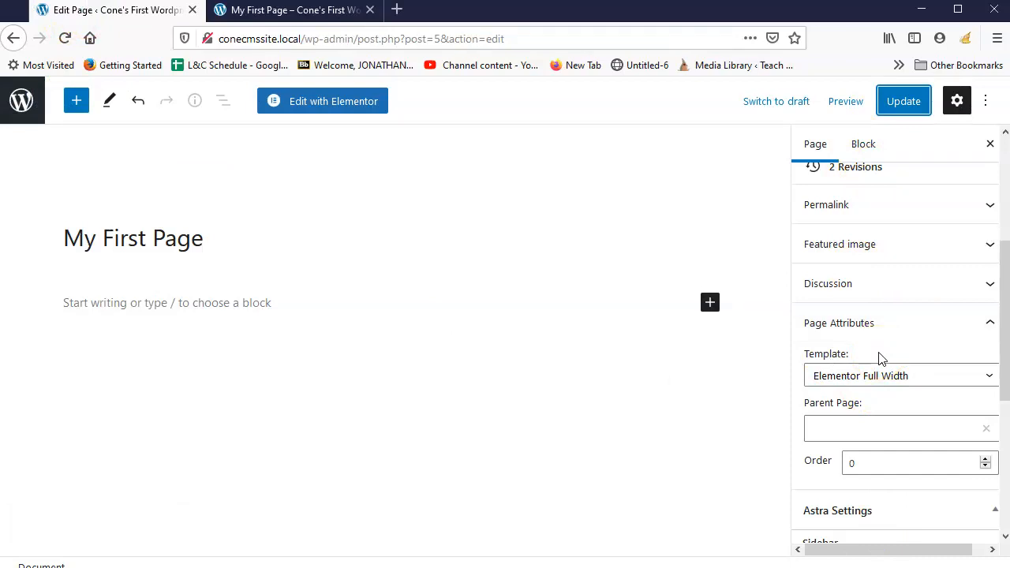
# Add a heading block reading "Here is my first CMS page" and set its alignment to full width.
pyautogui.click(711, 302)
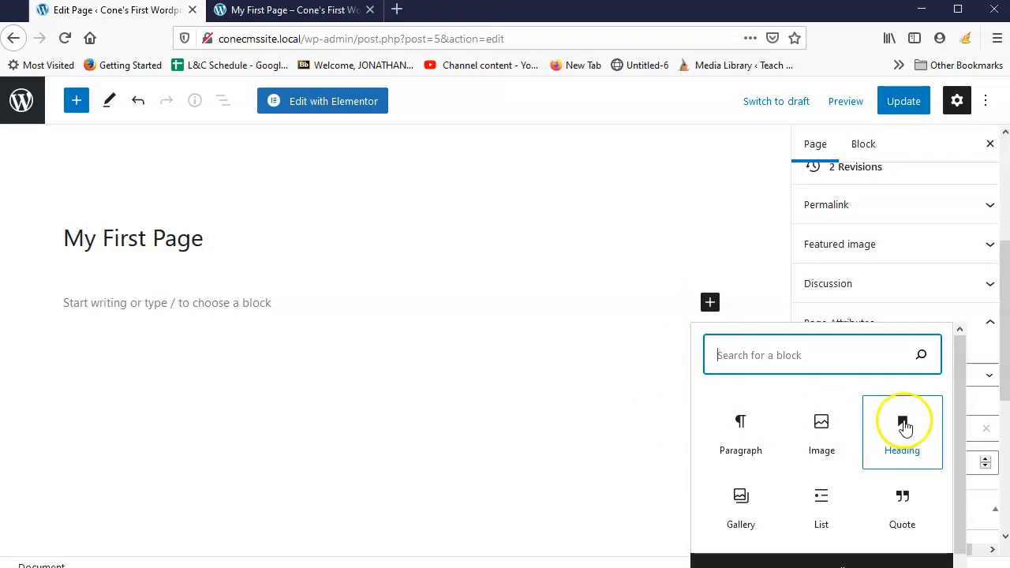
pyautogui.click(904, 425)
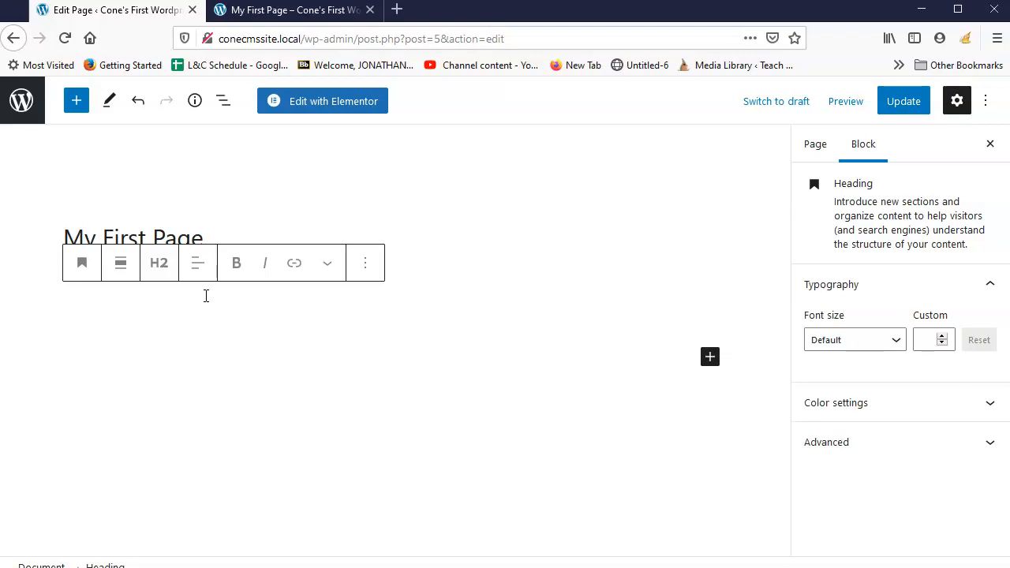
pyautogui.write('Here is my first CMS page')
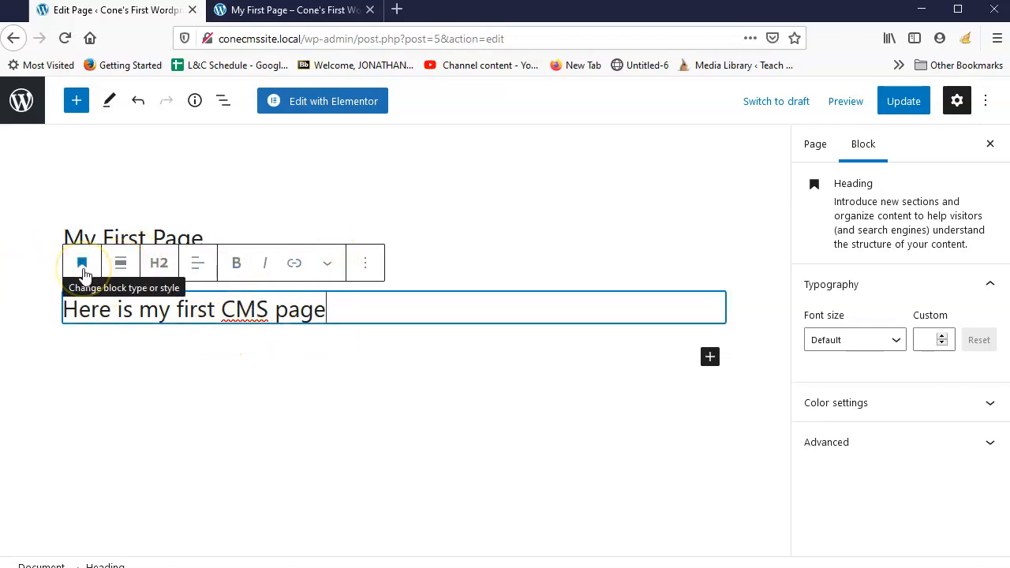
pyautogui.click(121, 263)
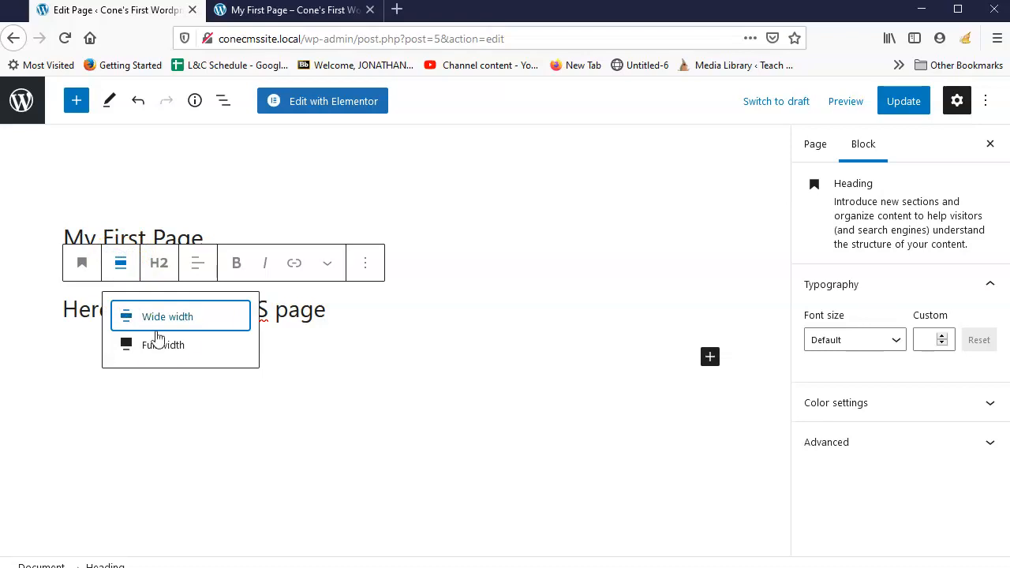
pyautogui.click(161, 346)
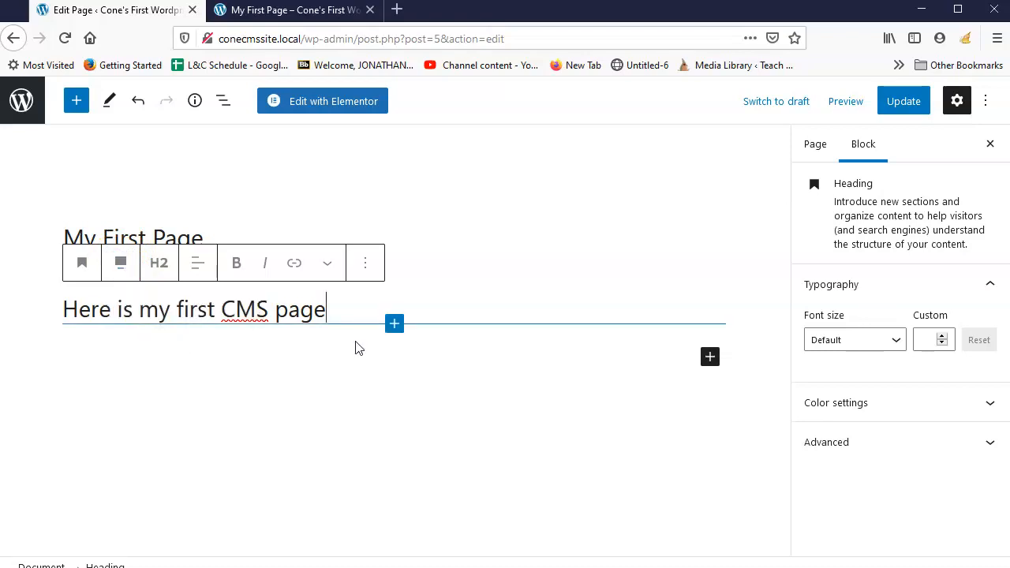
# Try heading level H5 and set the "Here is my first CMS page" heading to H1.
pyautogui.click(158, 266)
pyautogui.click(158, 310)
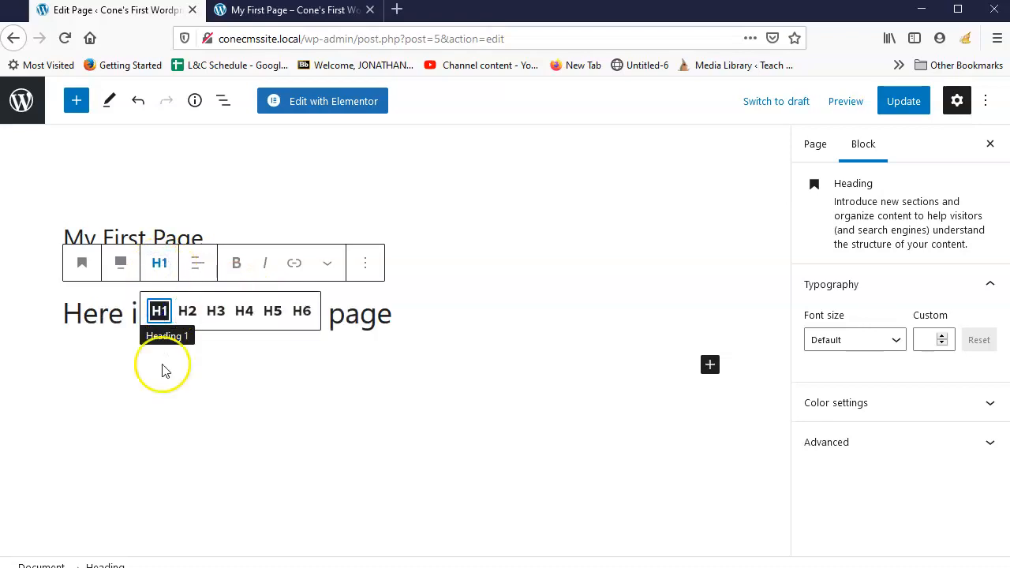
pyautogui.click(271, 310)
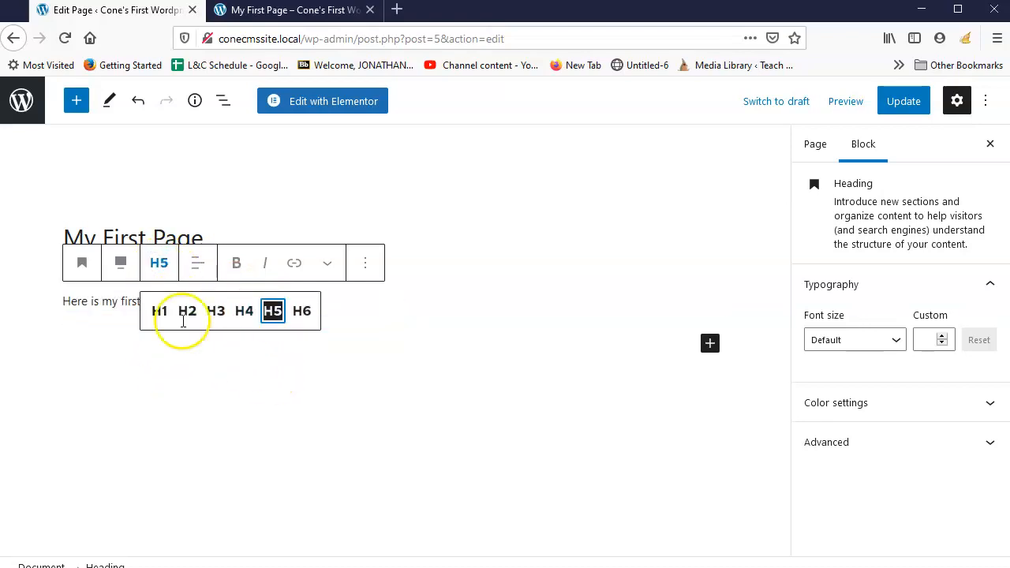
pyautogui.click(159, 311)
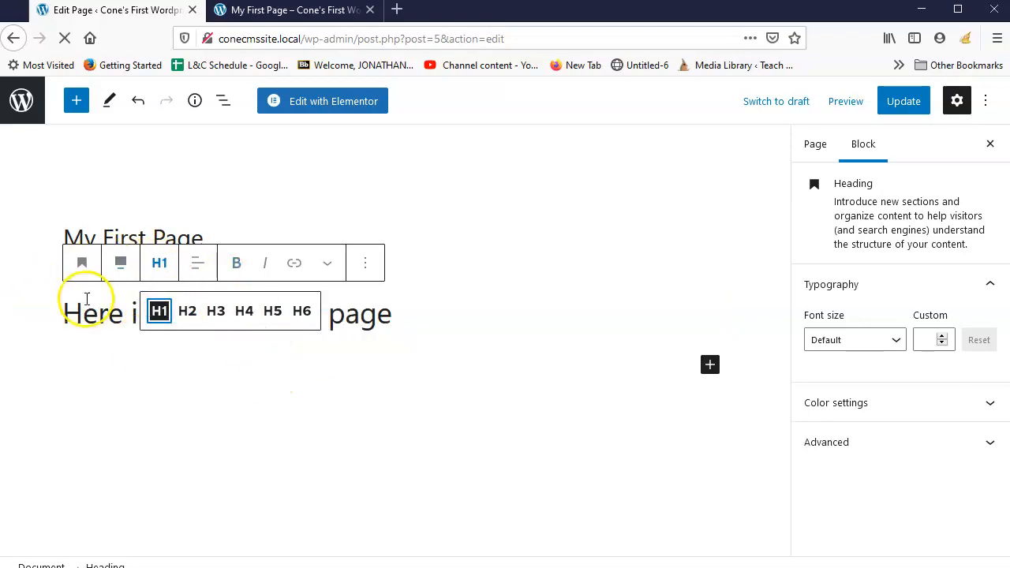
pyautogui.click(203, 270)
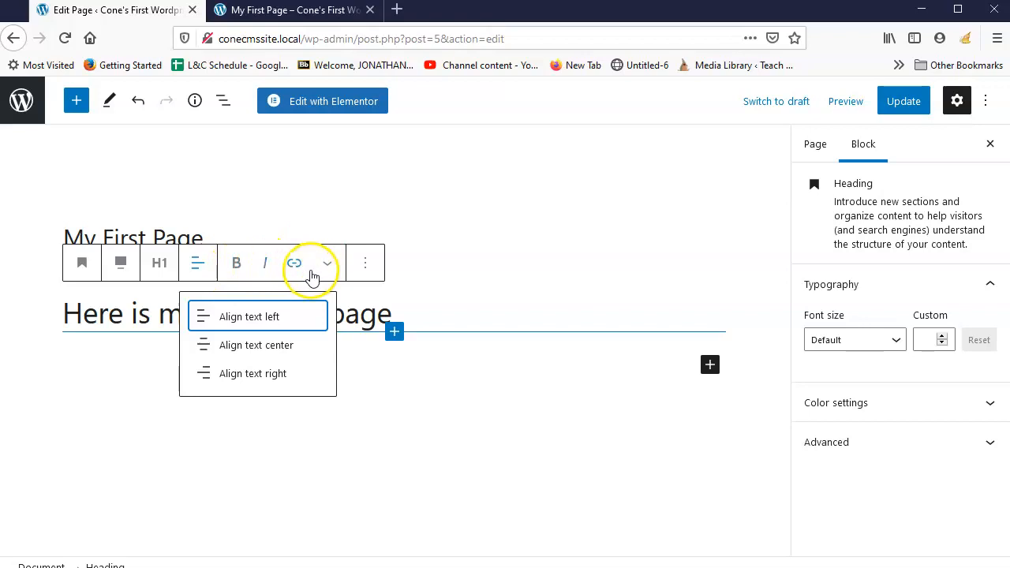
pyautogui.click(366, 262)
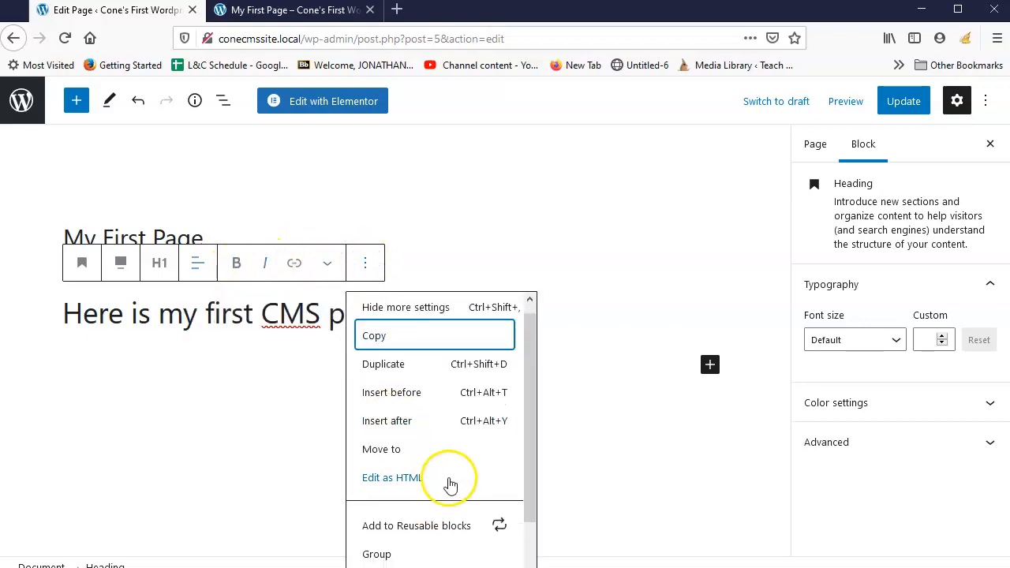
pyautogui.scroll(-1, 447, 473)
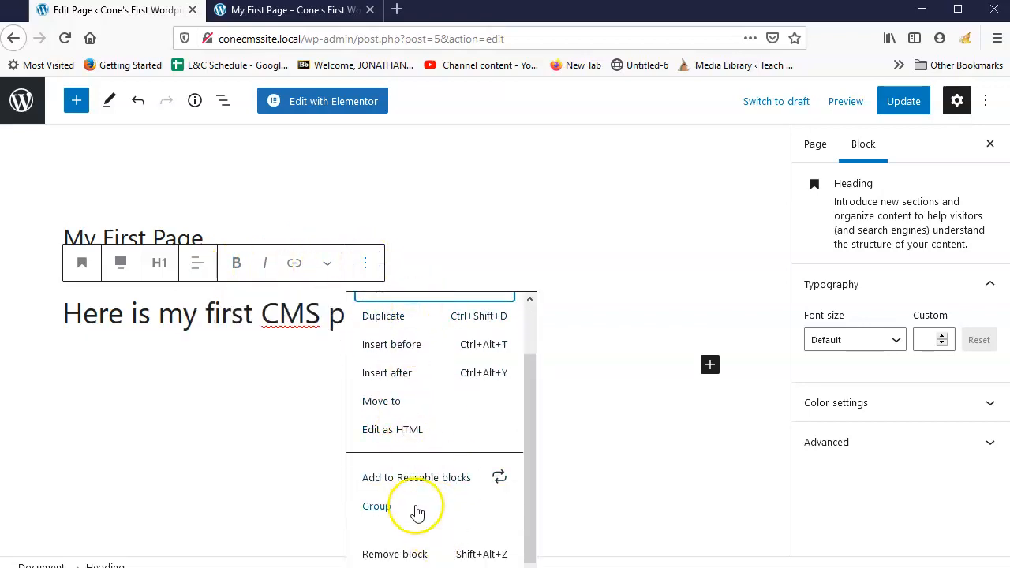
pyautogui.click(183, 311)
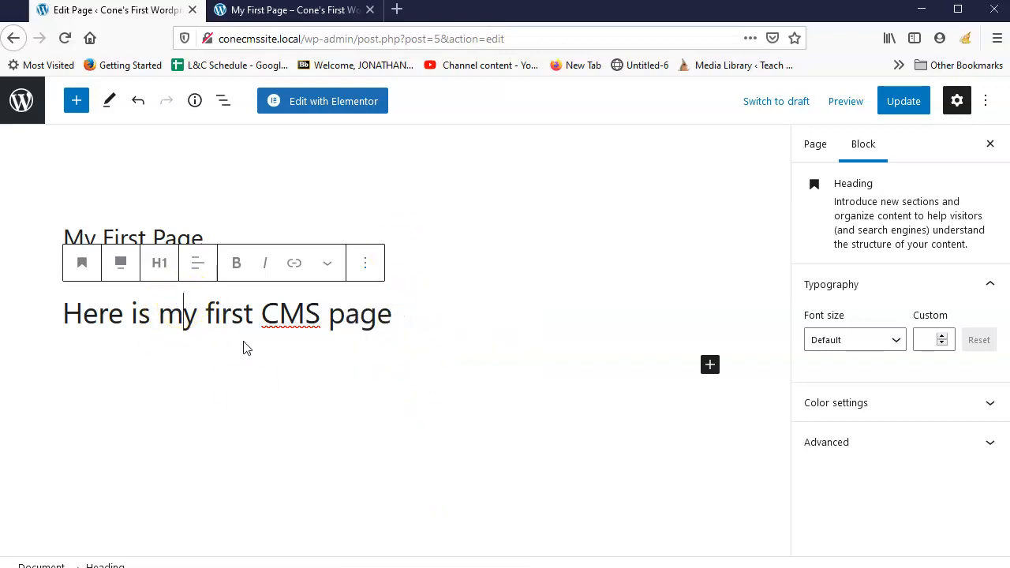
# Try a pink background color on the heading block and clear it again.
pyautogui.click(878, 152)
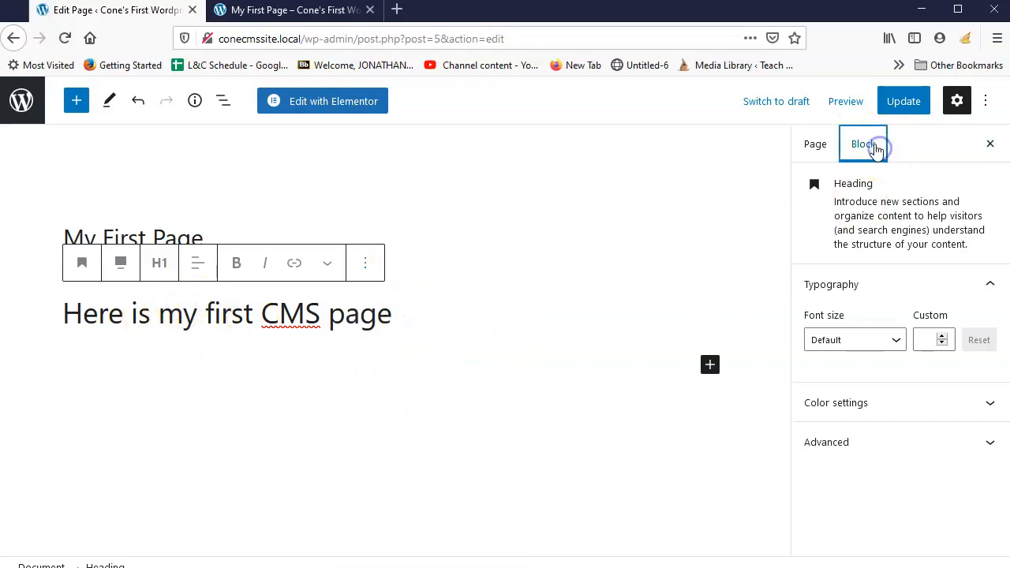
pyautogui.click(923, 401)
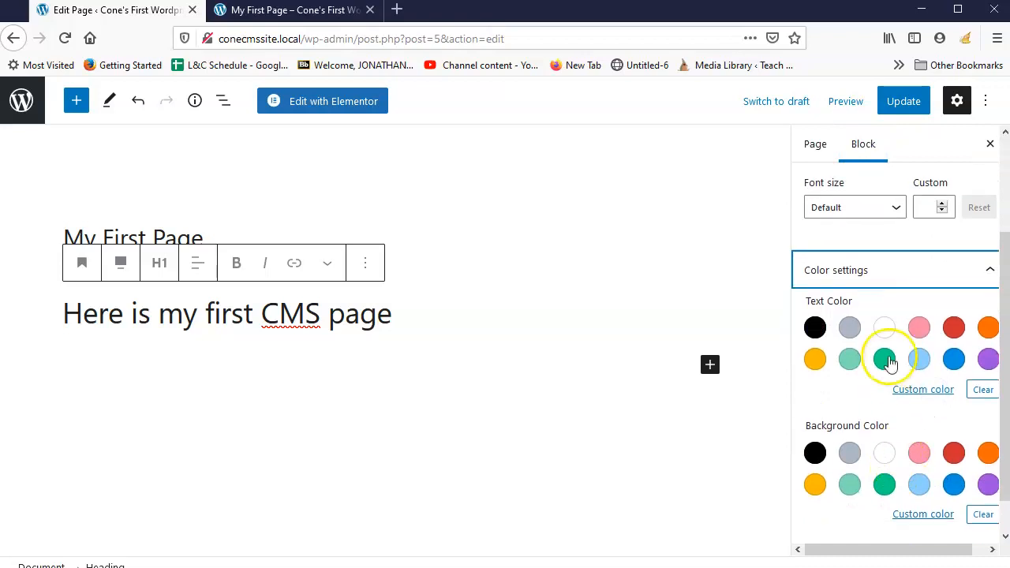
pyautogui.scroll(3, 887, 197)
pyautogui.scroll(-3, 901, 441)
pyautogui.scroll(3, 870, 468)
pyautogui.scroll(-3, 907, 293)
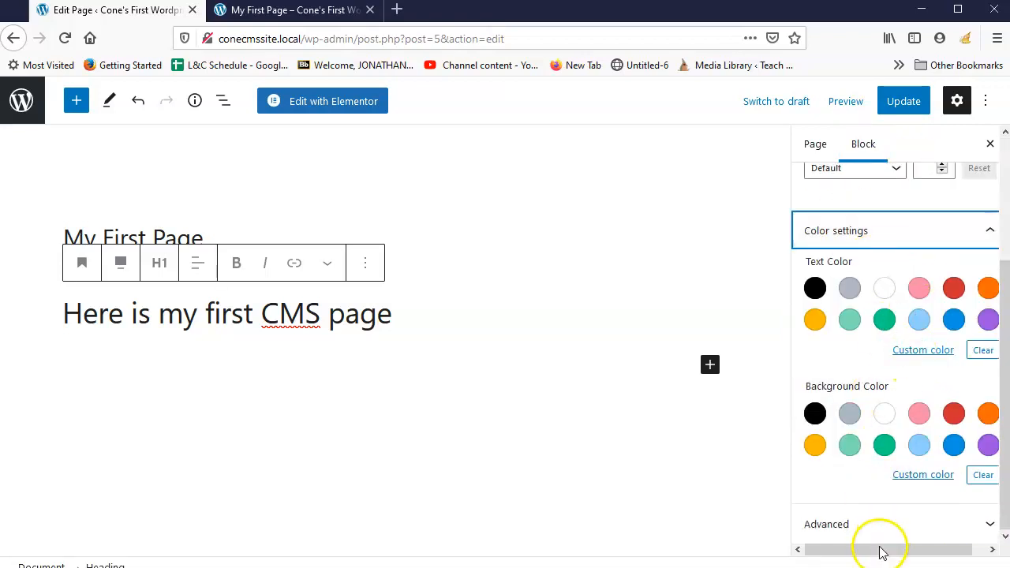
pyautogui.click(919, 412)
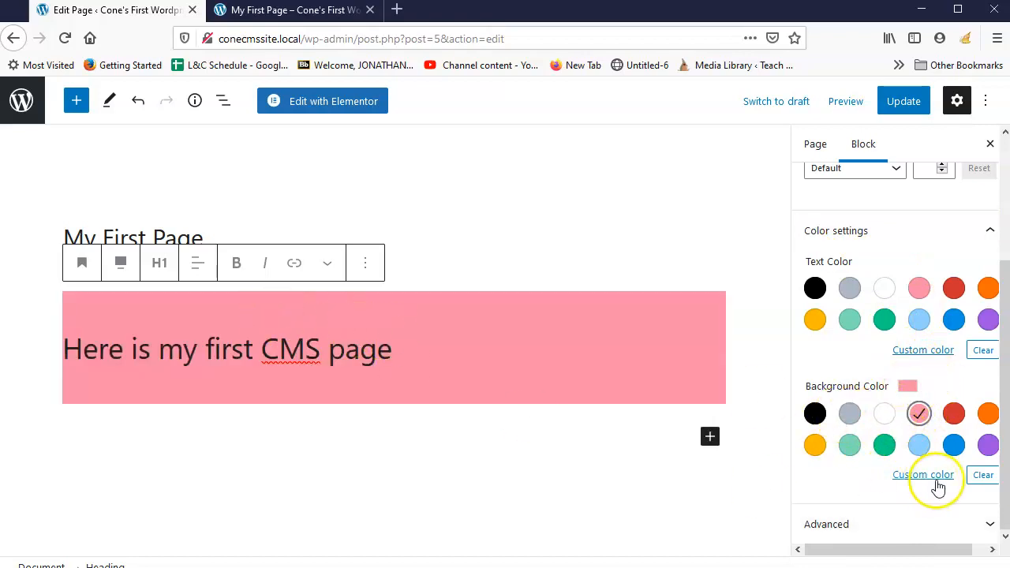
pyautogui.click(978, 474)
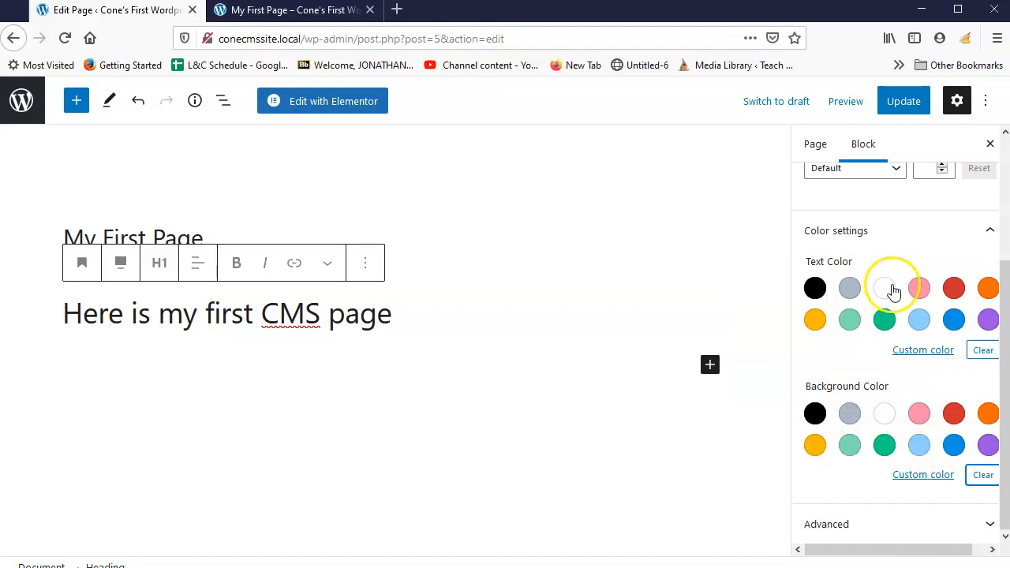
# Try purple as the heading's text color and change it to gray.
pyautogui.click(987, 318)
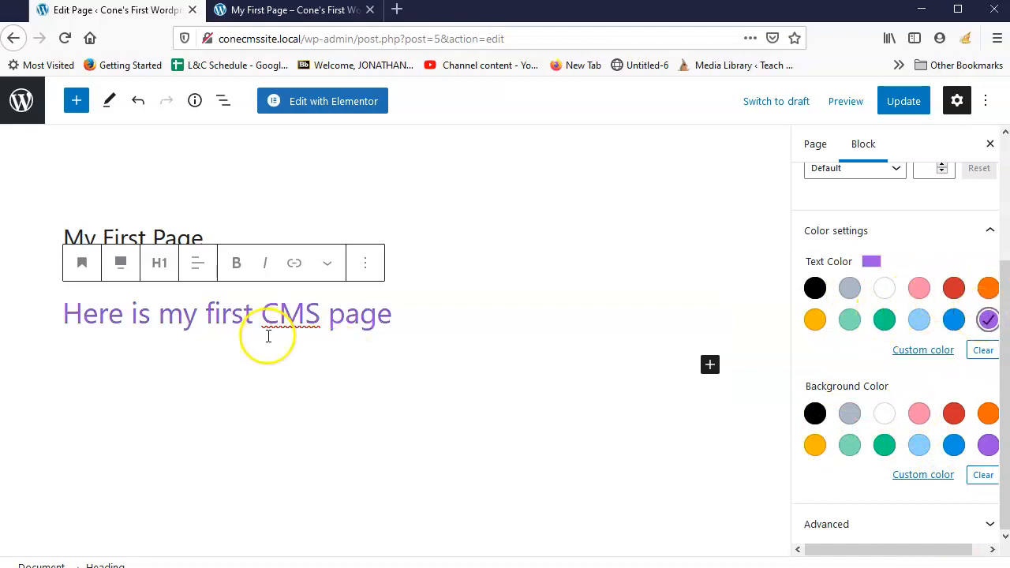
pyautogui.click(849, 287)
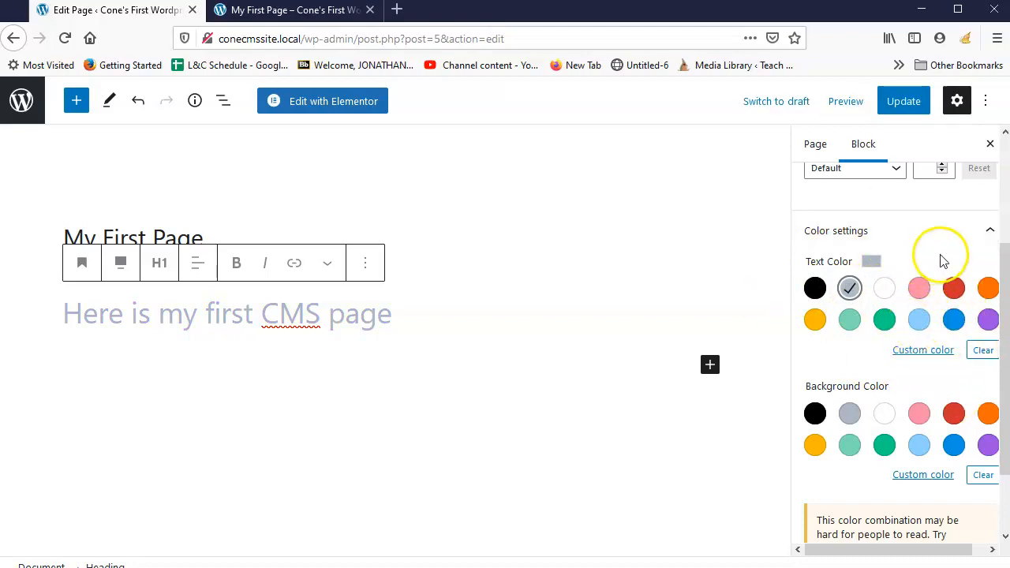
pyautogui.click(345, 274)
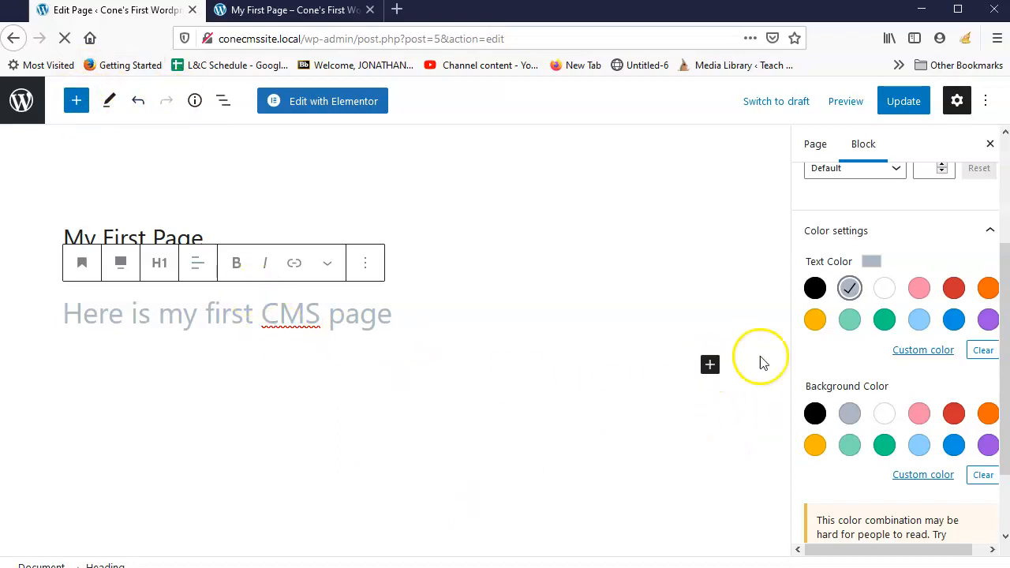
# Add an image block below the heading and upload fishPhoto.JPG from the Desktop into it.
pyautogui.click(711, 368)
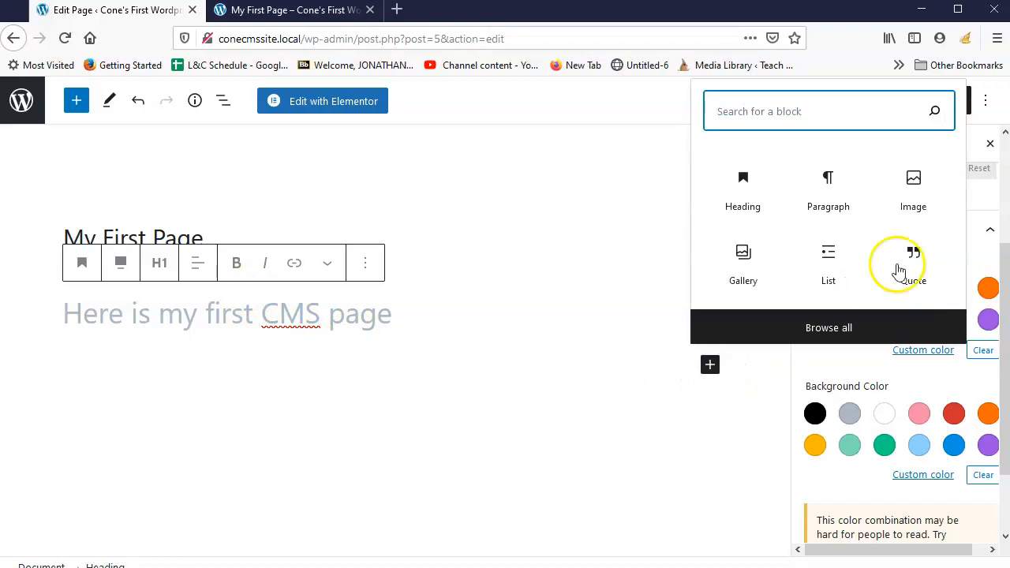
pyautogui.click(920, 198)
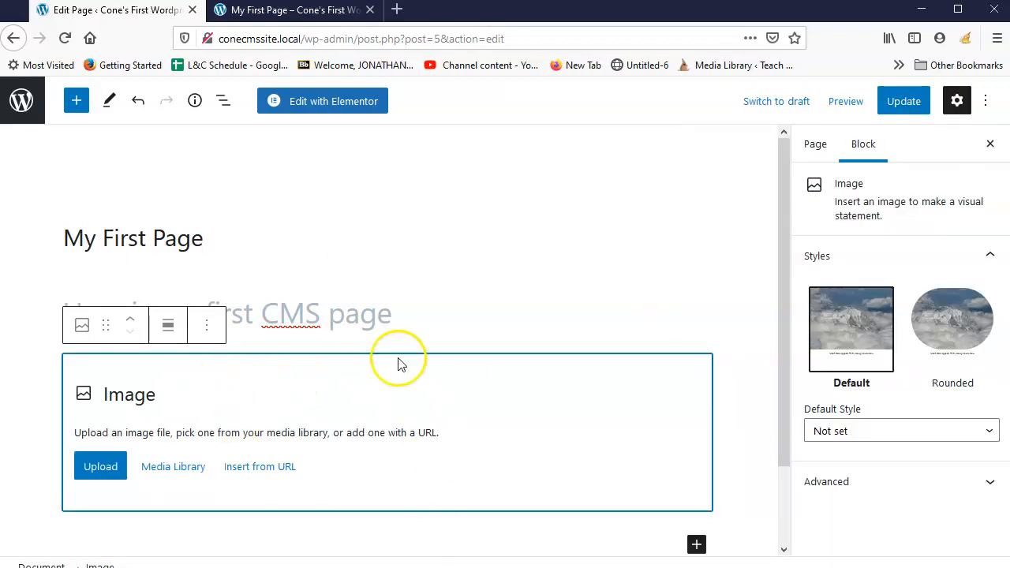
pyautogui.click(101, 471)
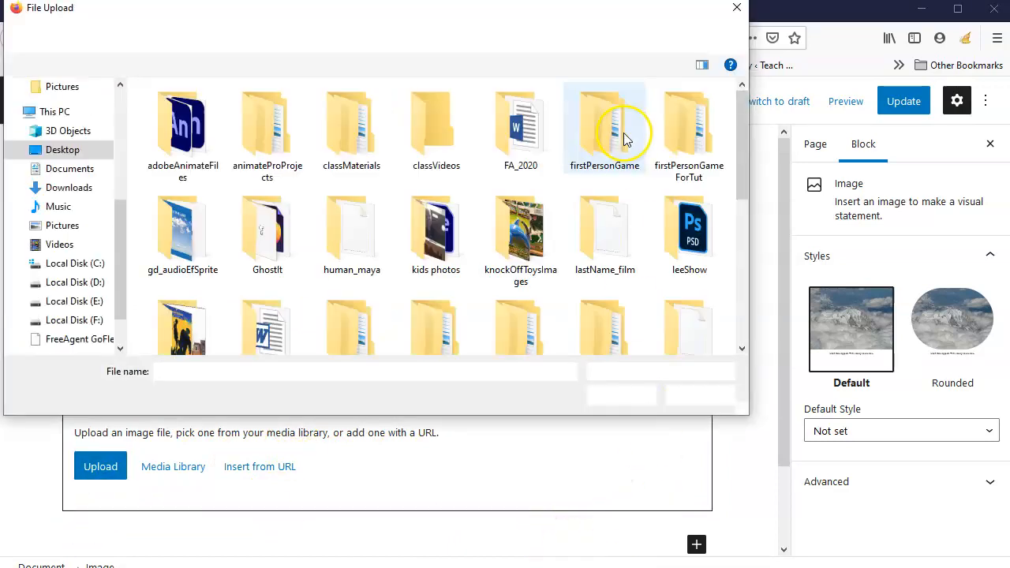
pyautogui.scroll(-2, 674, 251)
pyautogui.scroll(-2, 675, 251)
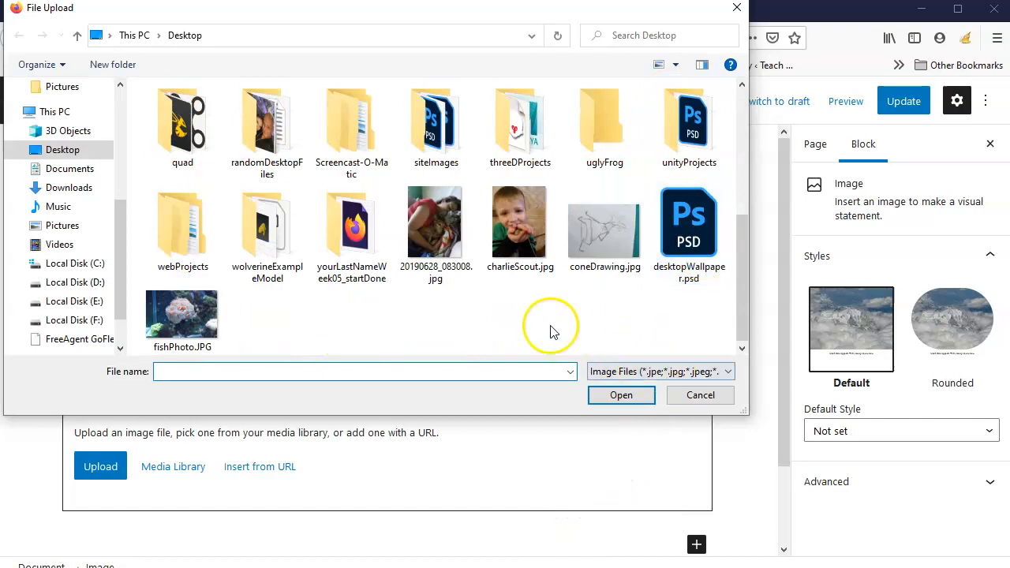
pyautogui.click(181, 320)
pyautogui.click(620, 394)
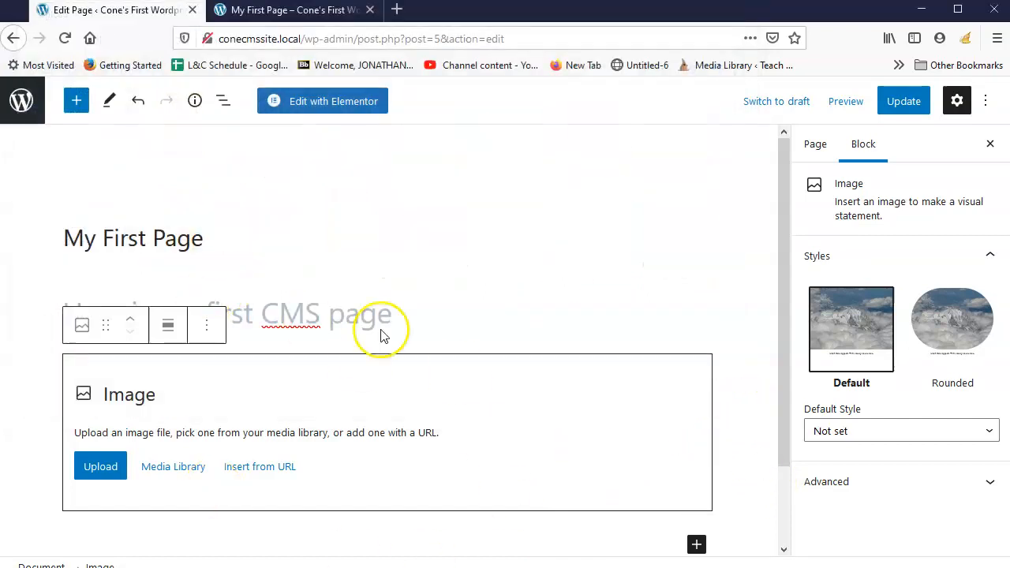
# Examine the uploaded fish photo on the page and its block settings, including alt text and image dimensions.
pyautogui.scroll(-5, 557, 416)
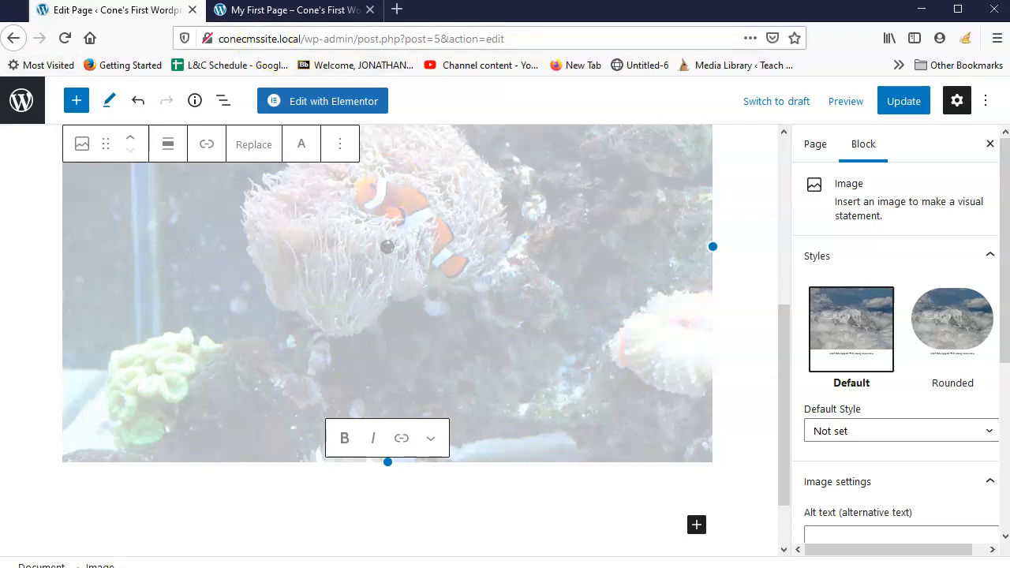
pyautogui.scroll(-1, 473, 371)
pyautogui.scroll(5, 419, 360)
pyautogui.scroll(-2, 412, 289)
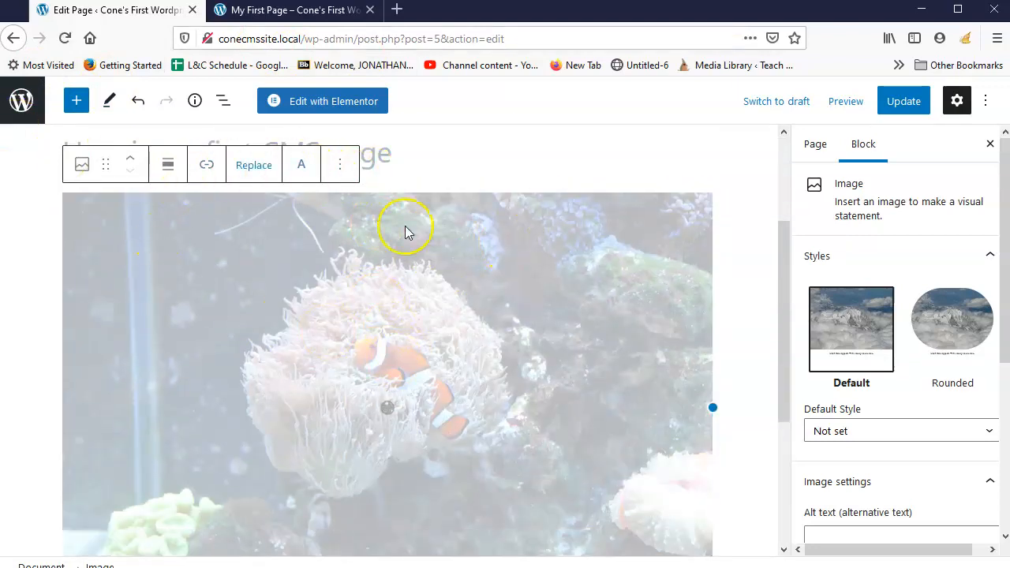
pyautogui.scroll(-1, 954, 276)
pyautogui.scroll(-3, 902, 460)
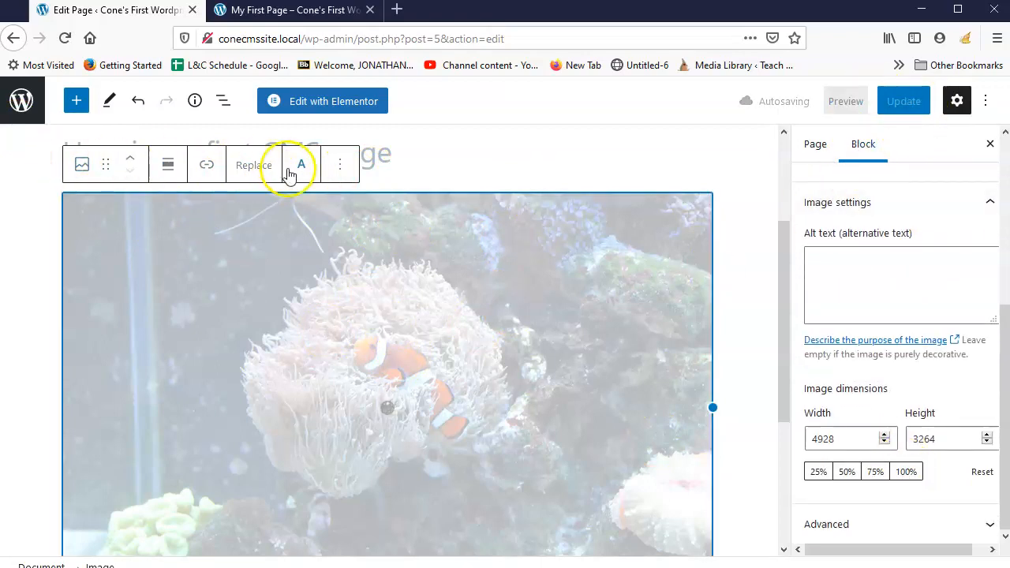
pyautogui.scroll(-2, 601, 380)
pyautogui.scroll(-3, 601, 380)
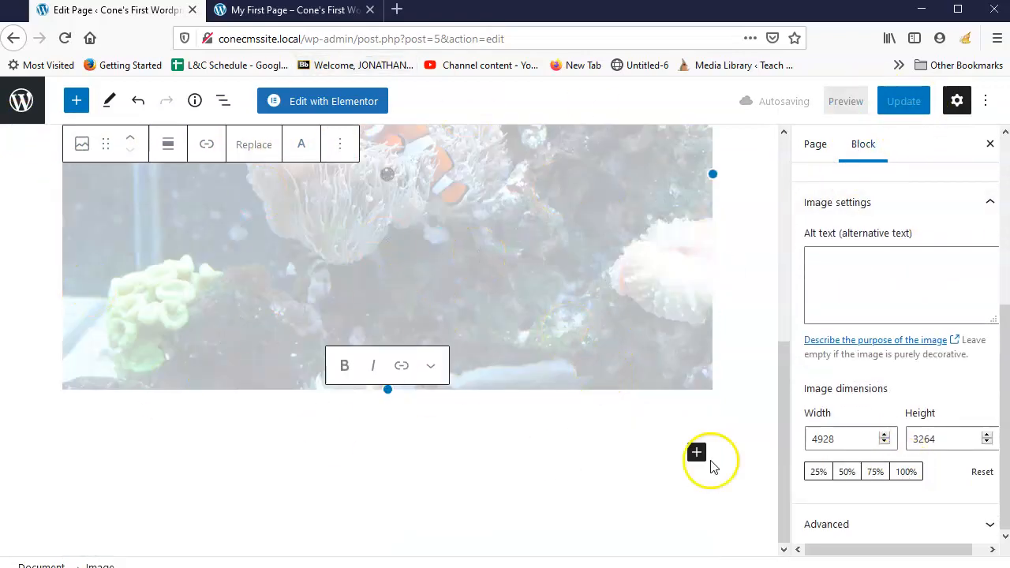
# Browse all available blocks and insert a Columns block with the 33 / 33 / 33 variation.
pyautogui.click(697, 453)
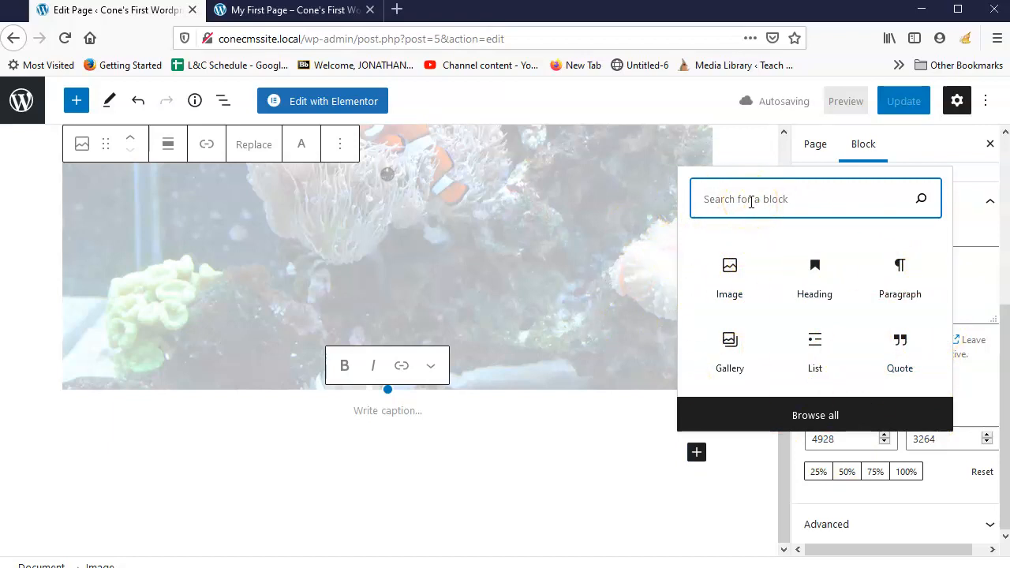
pyautogui.click(858, 415)
pyautogui.scroll(-20, 202, 327)
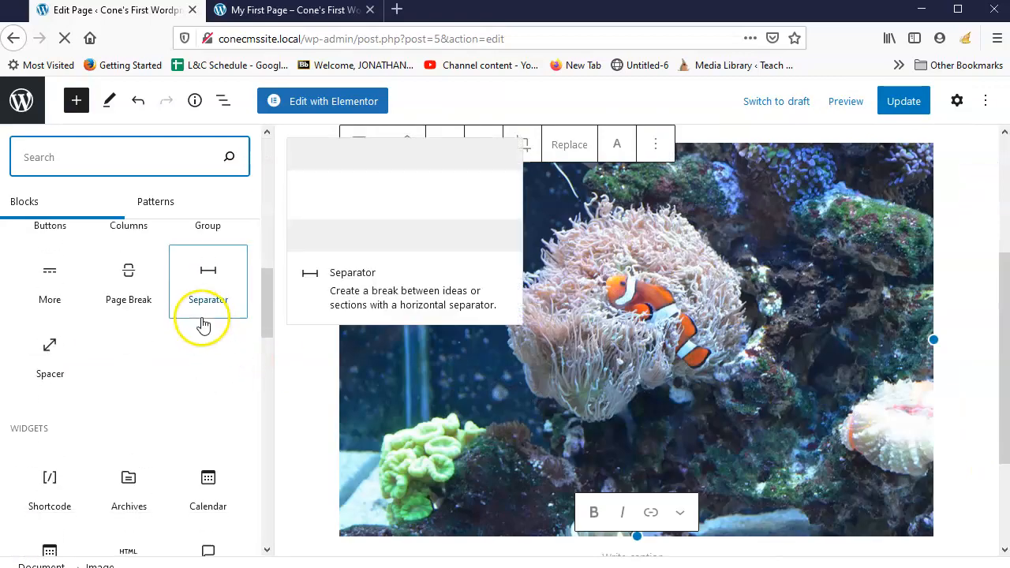
pyautogui.scroll(20, 189, 442)
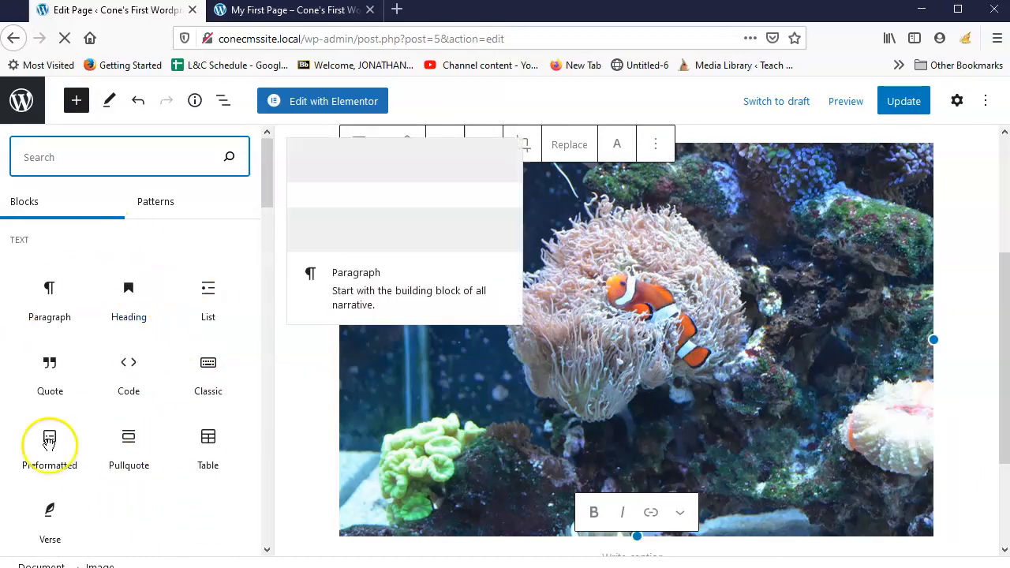
pyautogui.scroll(-5, 113, 474)
pyautogui.scroll(-5, 153, 435)
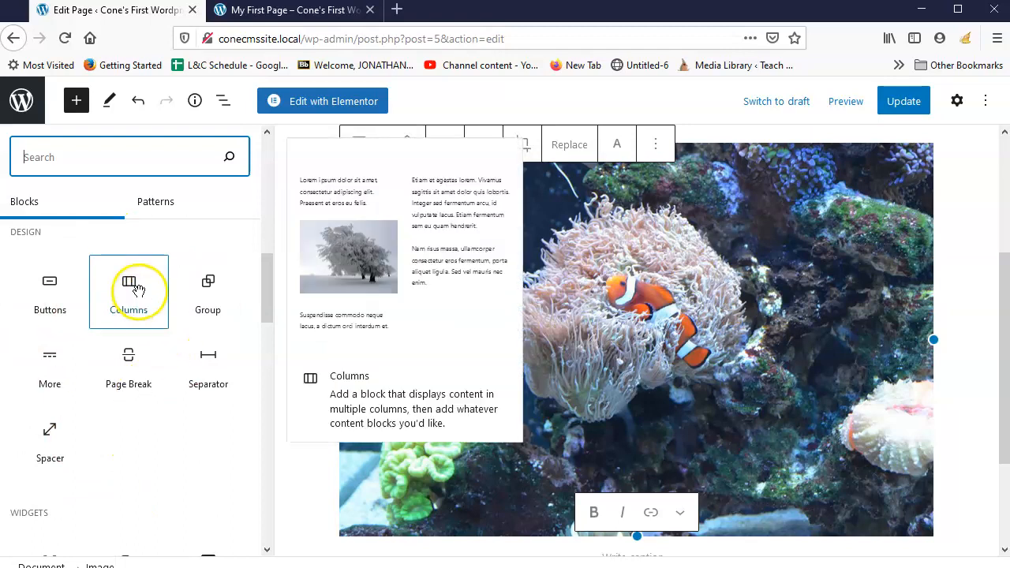
pyautogui.click(134, 288)
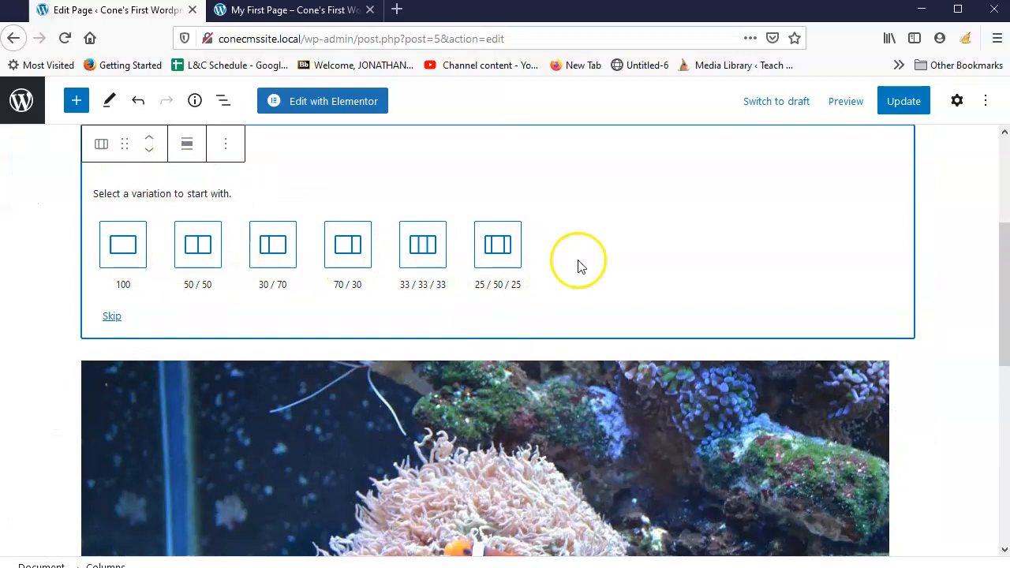
pyautogui.click(428, 257)
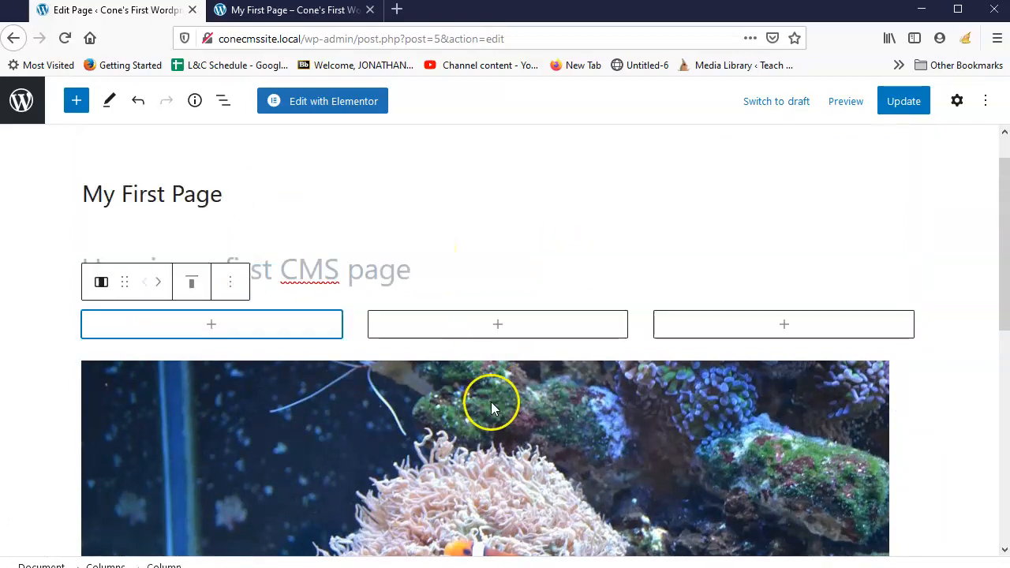
pyautogui.scroll(-5, 757, 355)
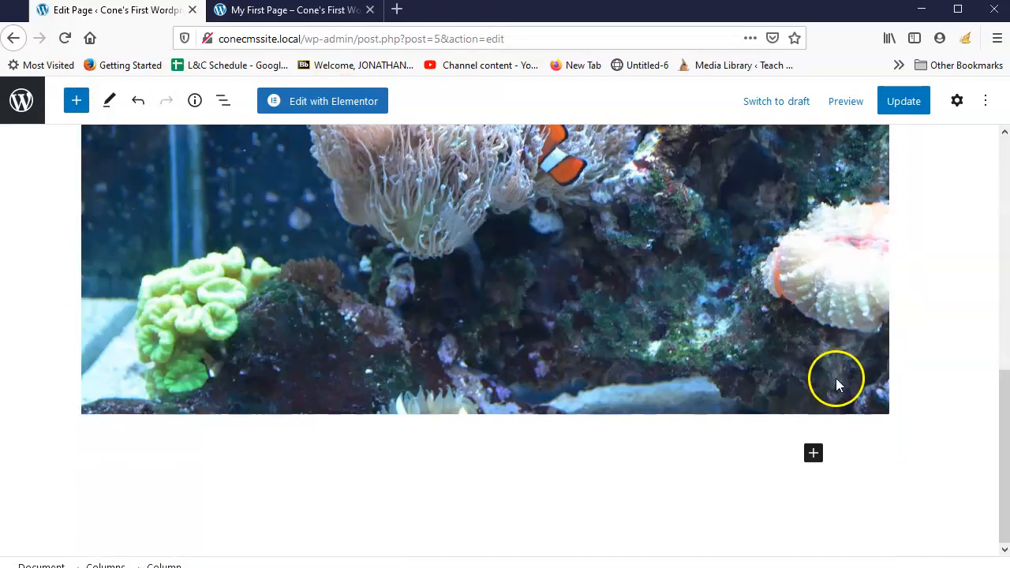
pyautogui.scroll(5, 131, 242)
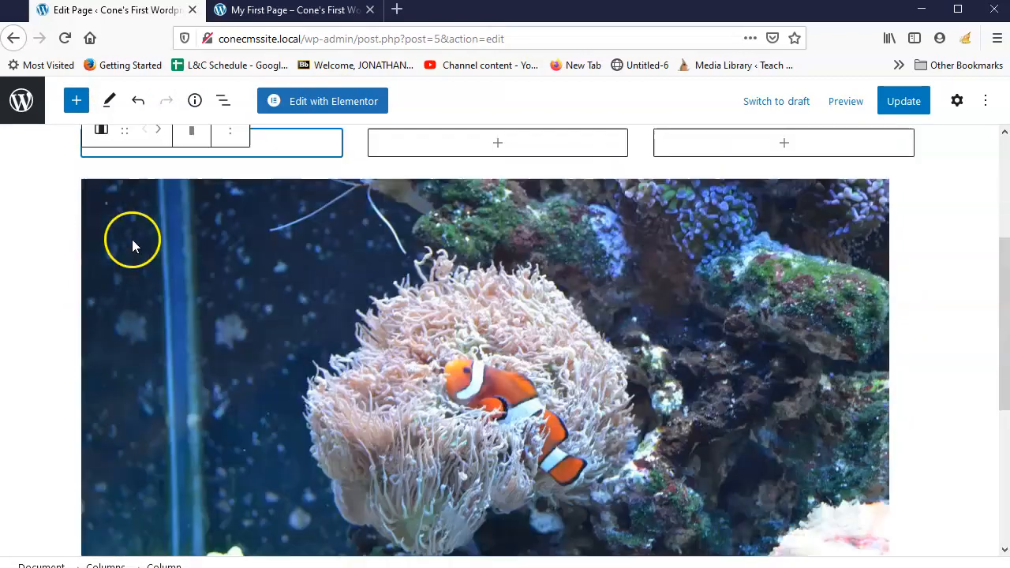
pyautogui.click(75, 101)
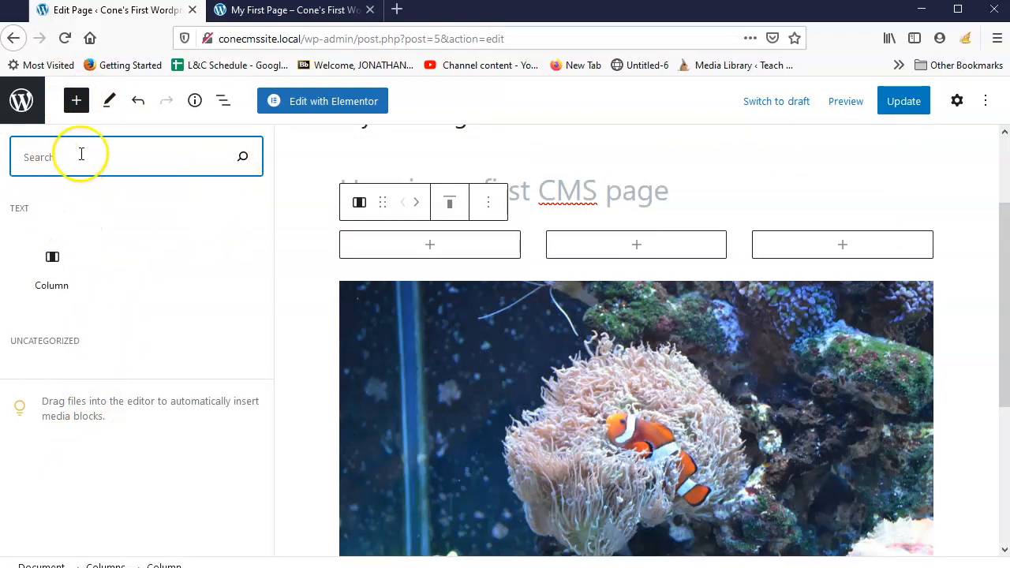
pyautogui.click(72, 101)
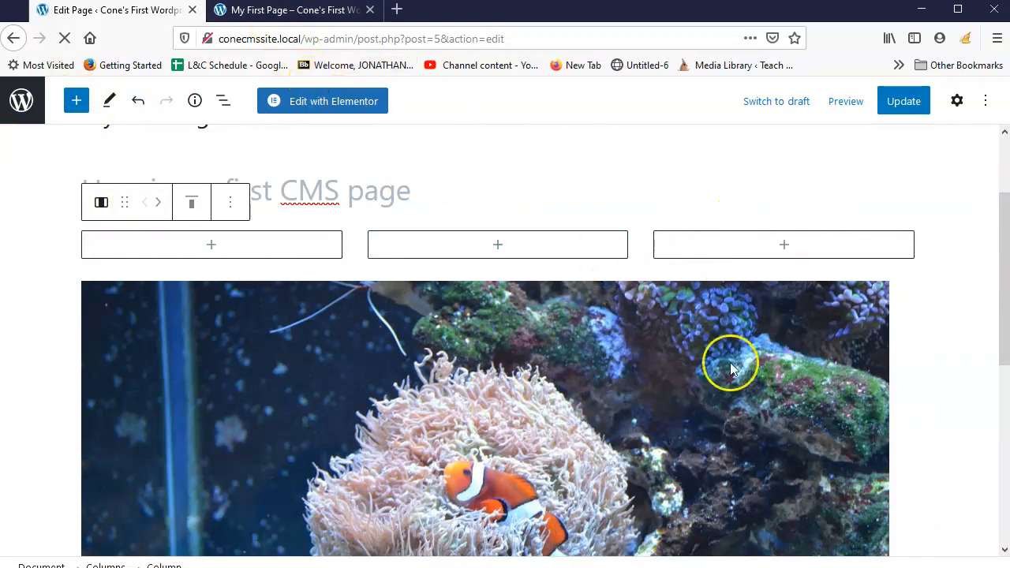
# Try to move the three-column block from above the fish photo to below it.
pyautogui.scroll(-4, 728, 360)
pyautogui.scroll(5, 658, 388)
pyautogui.moveTo(114, 321)
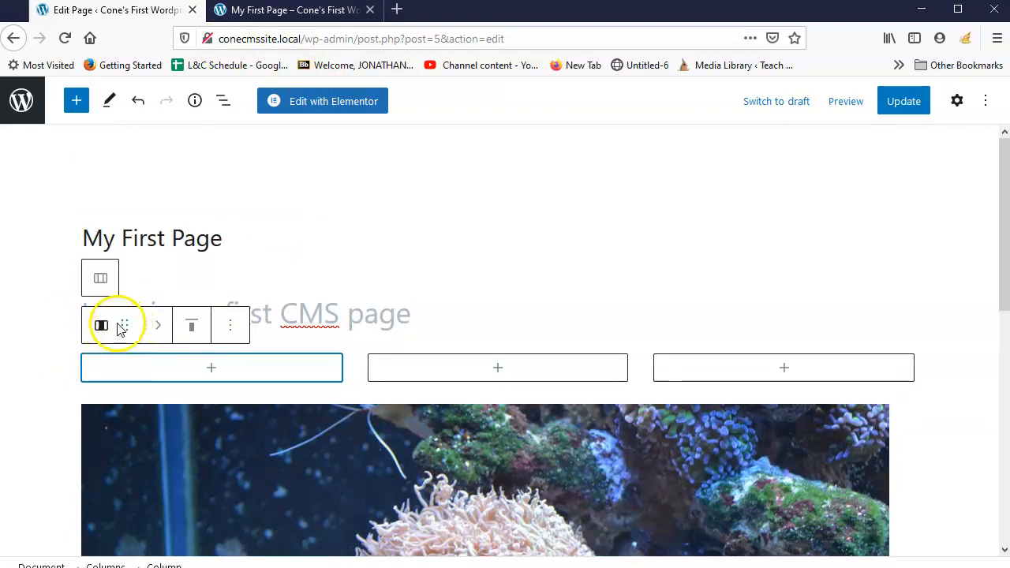
pyautogui.moveTo(126, 325); pyautogui.dragTo(198, 427)
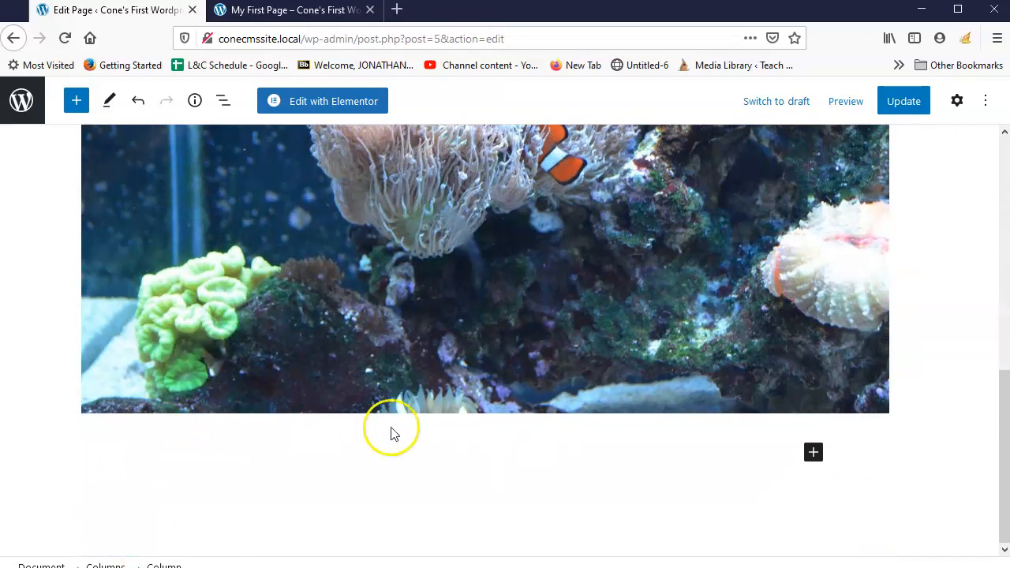
pyautogui.scroll(5, 228, 371)
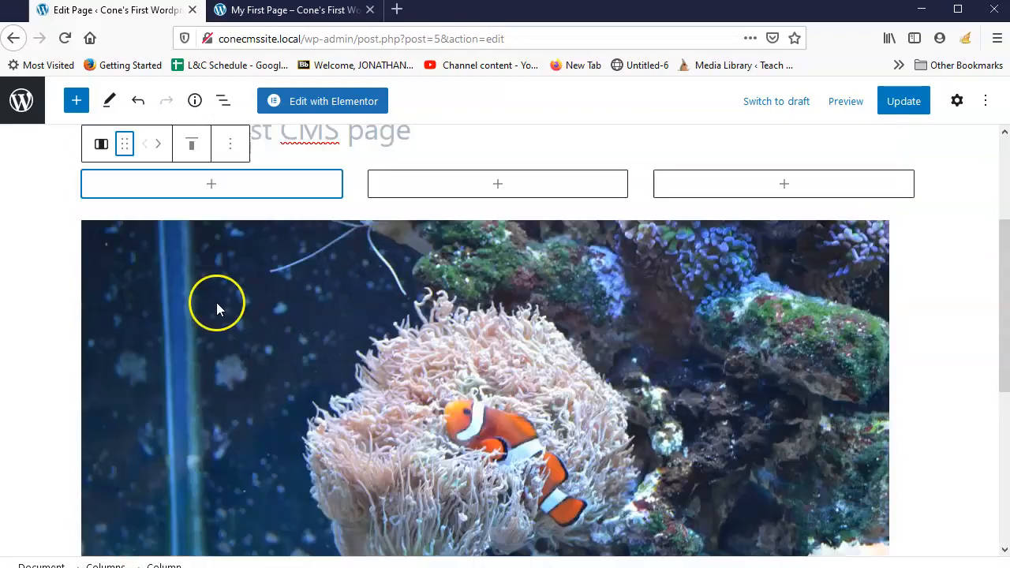
pyautogui.moveTo(125, 325); pyautogui.dragTo(250, 433)
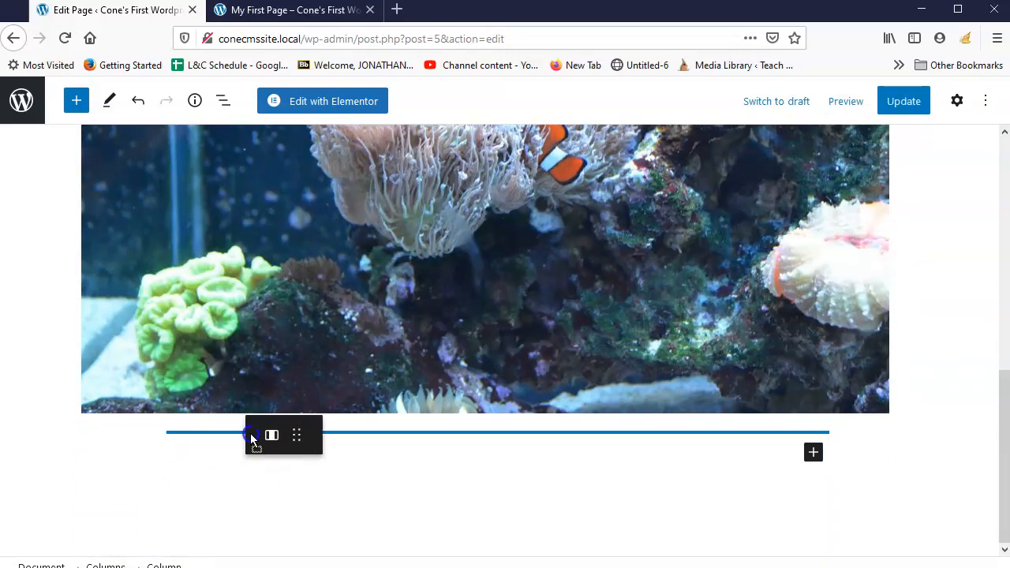
pyautogui.click(218, 520)
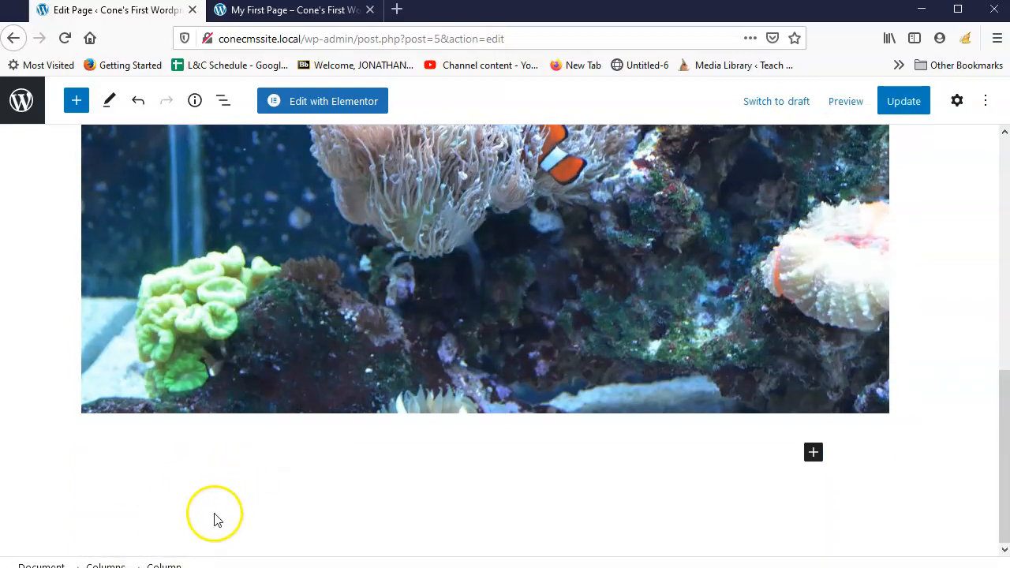
pyautogui.scroll(7, 196, 383)
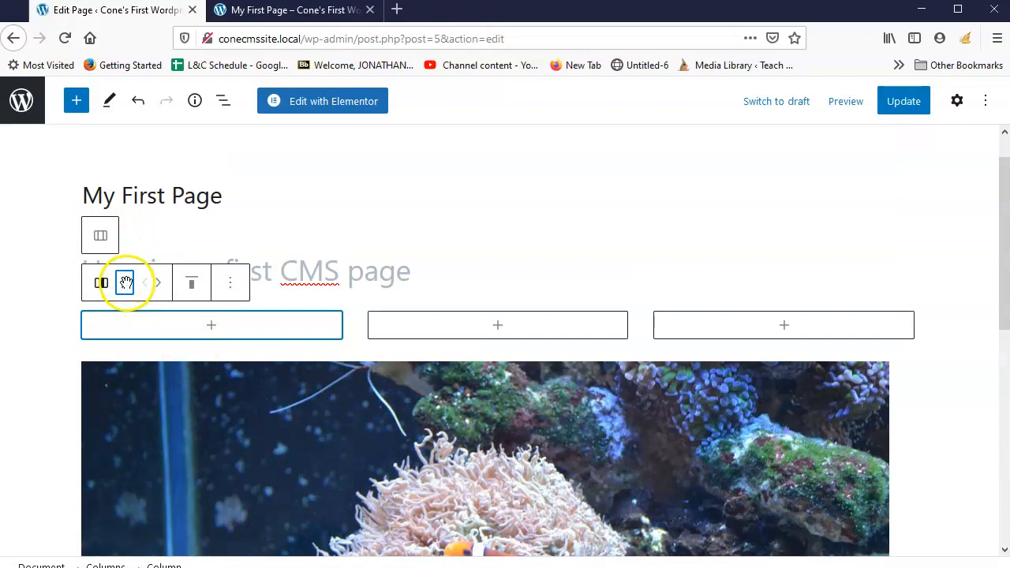
pyautogui.moveTo(127, 282); pyautogui.dragTo(461, 438)
pyautogui.scroll(1, 216, 461)
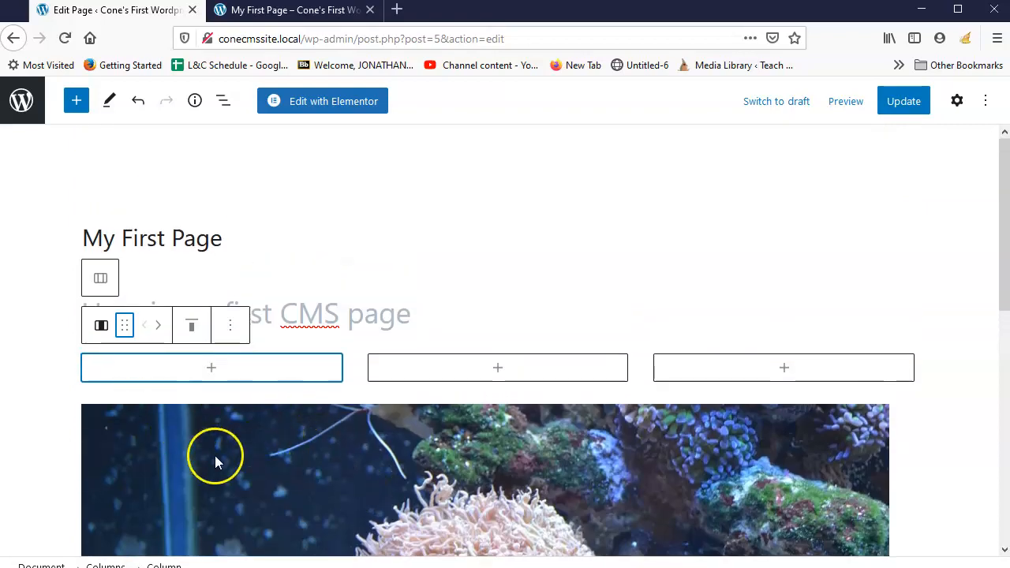
# Move the fish photo block above the columns and the heading, directly under the page title.
pyautogui.scroll(-5, 69, 476)
pyautogui.click(257, 306)
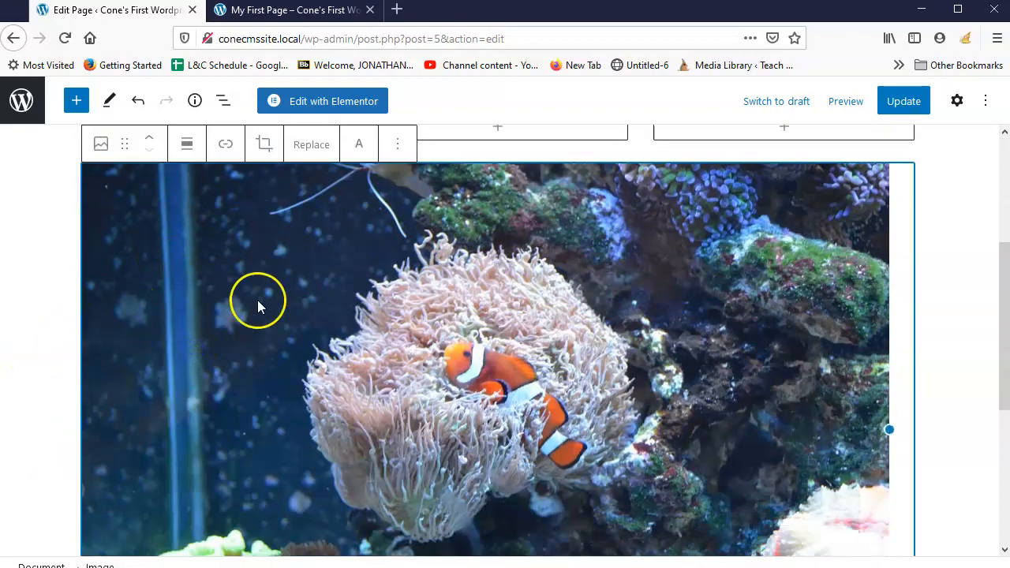
pyautogui.scroll(5, 114, 205)
pyautogui.moveTo(129, 381); pyautogui.dragTo(113, 292)
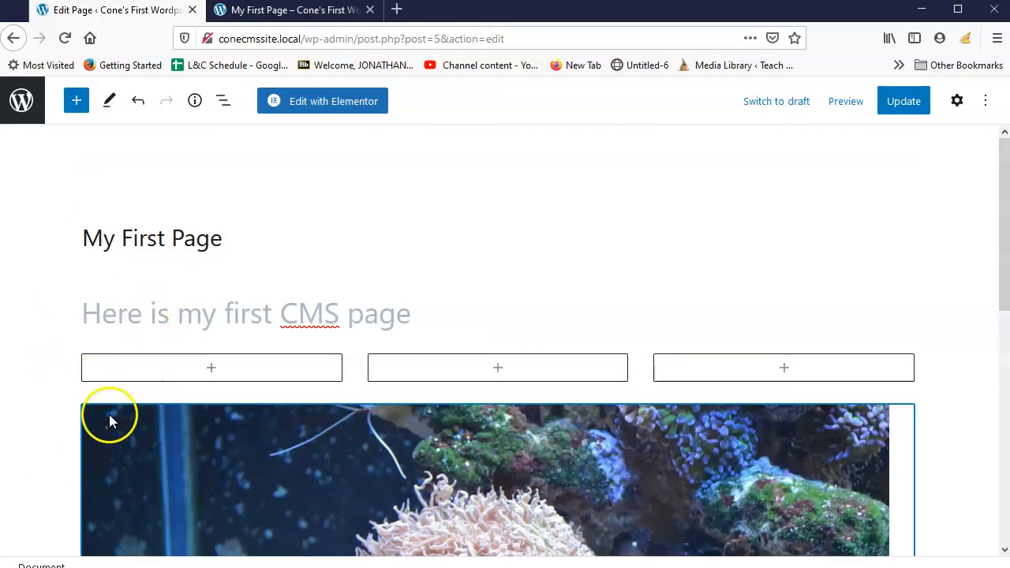
pyautogui.click(117, 455)
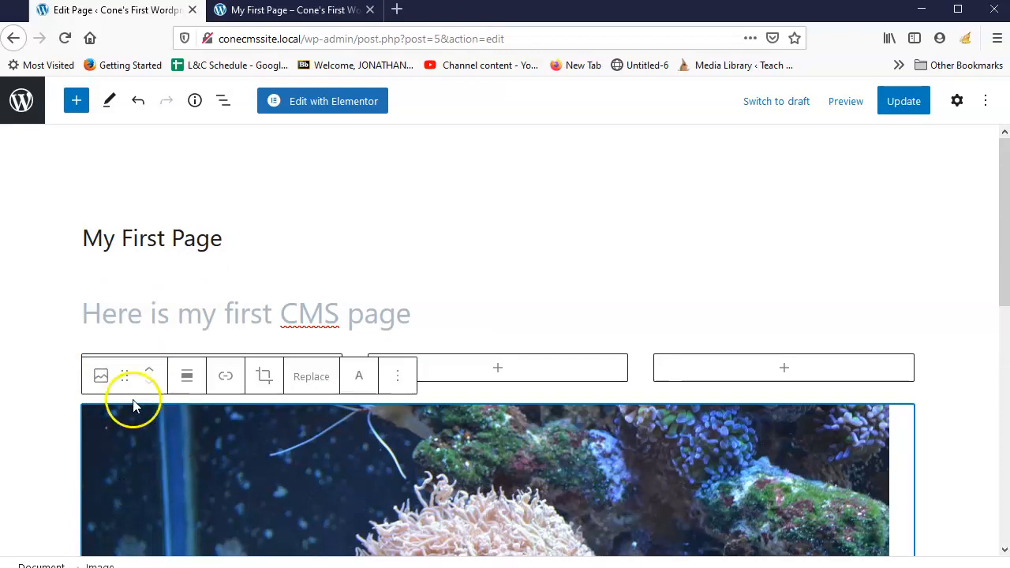
pyautogui.moveTo(127, 376); pyautogui.dragTo(156, 305)
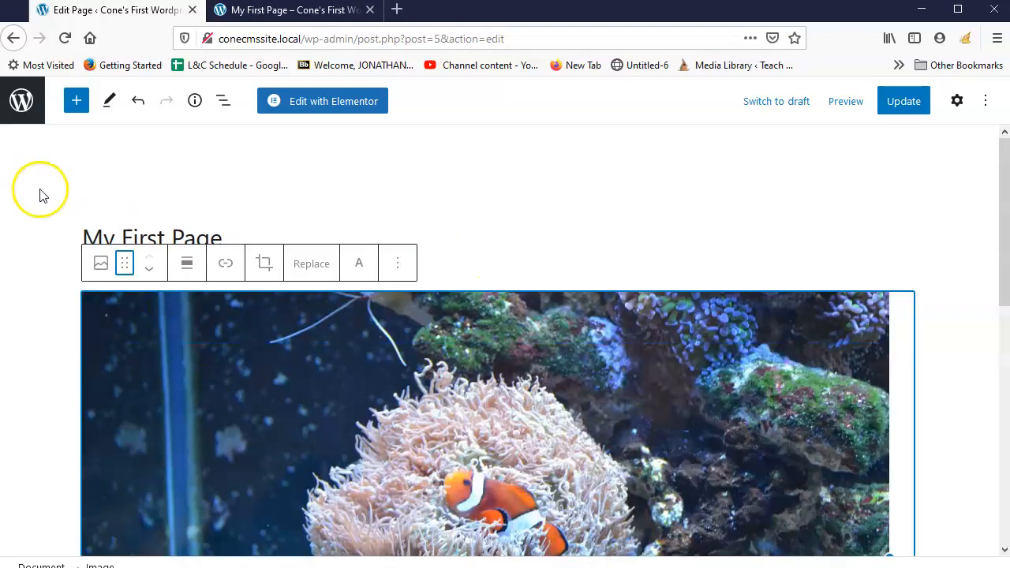
# Move the heading "Here is my first CMS page" back above the fish photo, trying both the up and down moves.
pyautogui.scroll(-5, 297, 361)
pyautogui.scroll(-3, 296, 361)
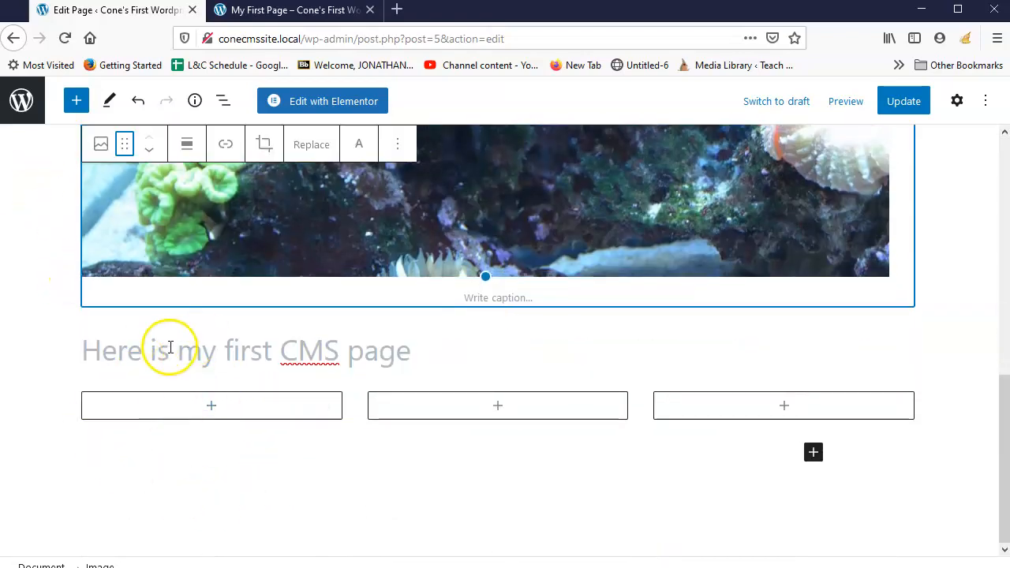
pyautogui.click(157, 347)
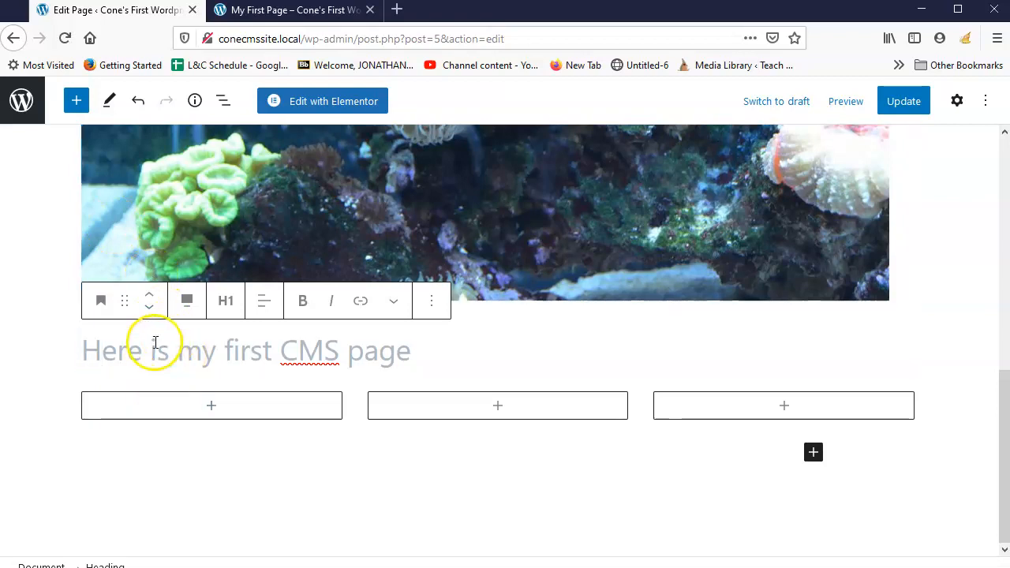
pyautogui.click(152, 298)
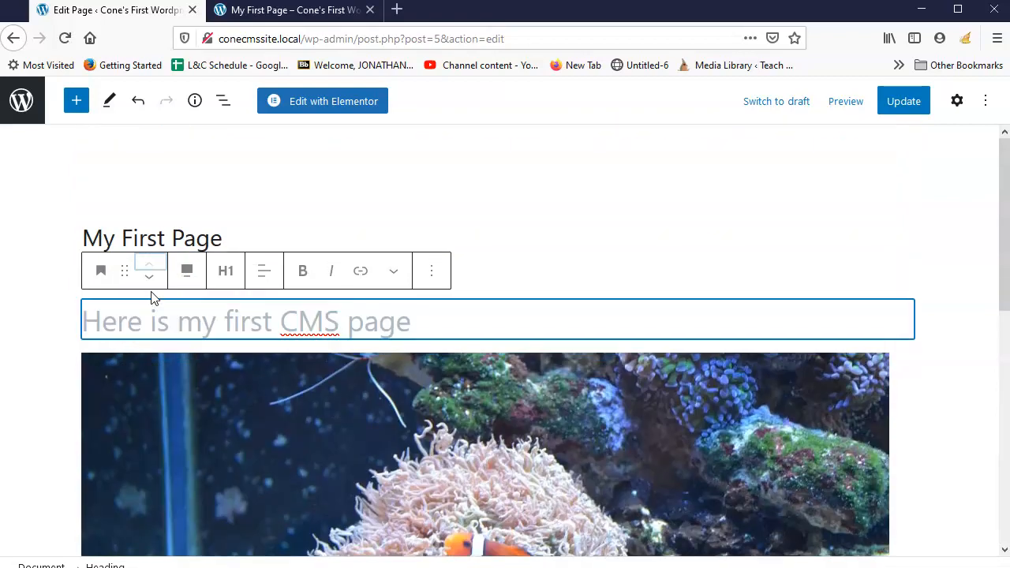
pyautogui.click(150, 272)
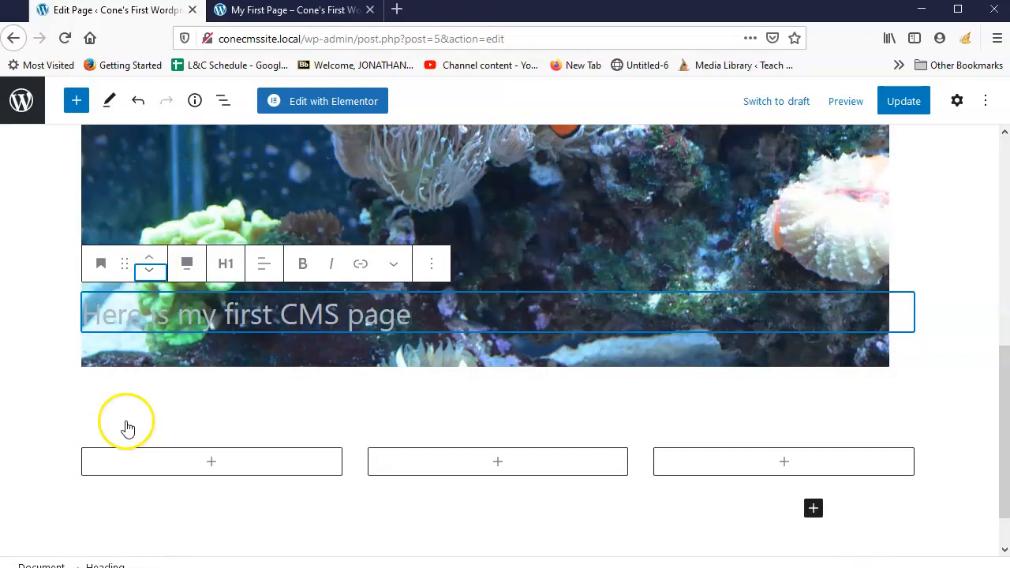
pyautogui.click(150, 301)
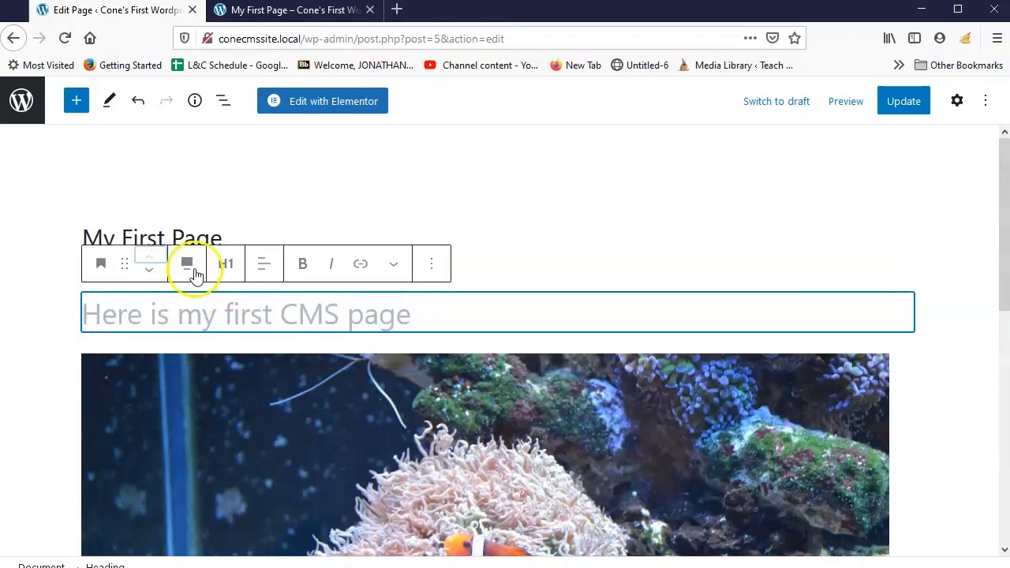
# Examine the Columns block below the photo and its block settings, including the number of columns and the advanced options.
pyautogui.scroll(-3, 252, 436)
pyautogui.click(153, 516)
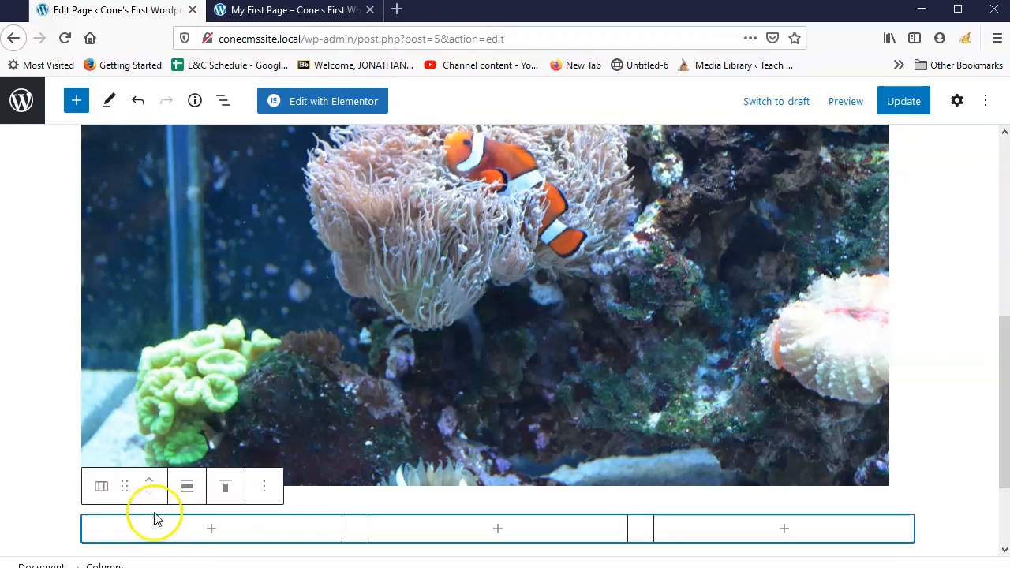
pyautogui.scroll(4, 122, 331)
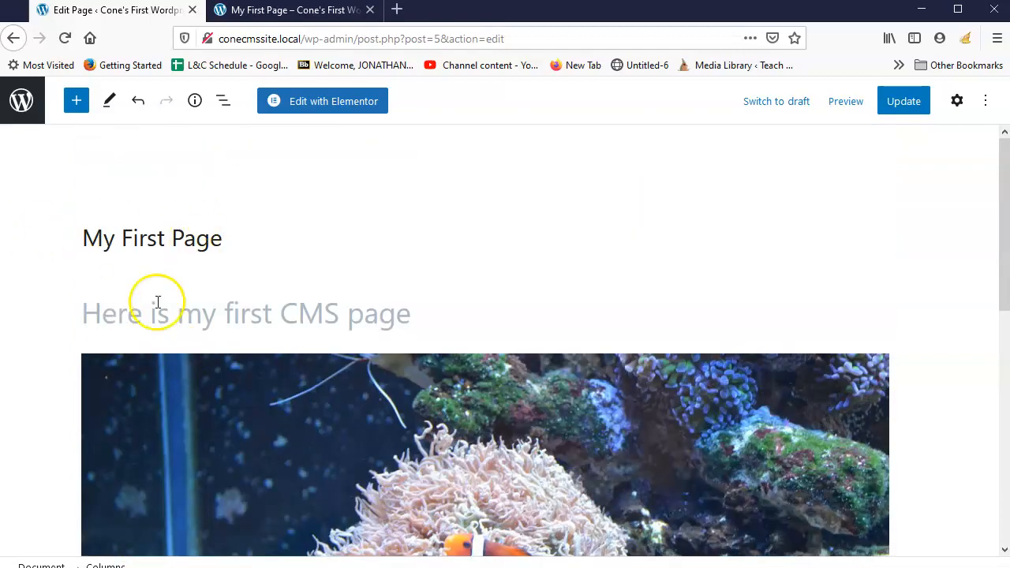
pyautogui.scroll(-5, 271, 519)
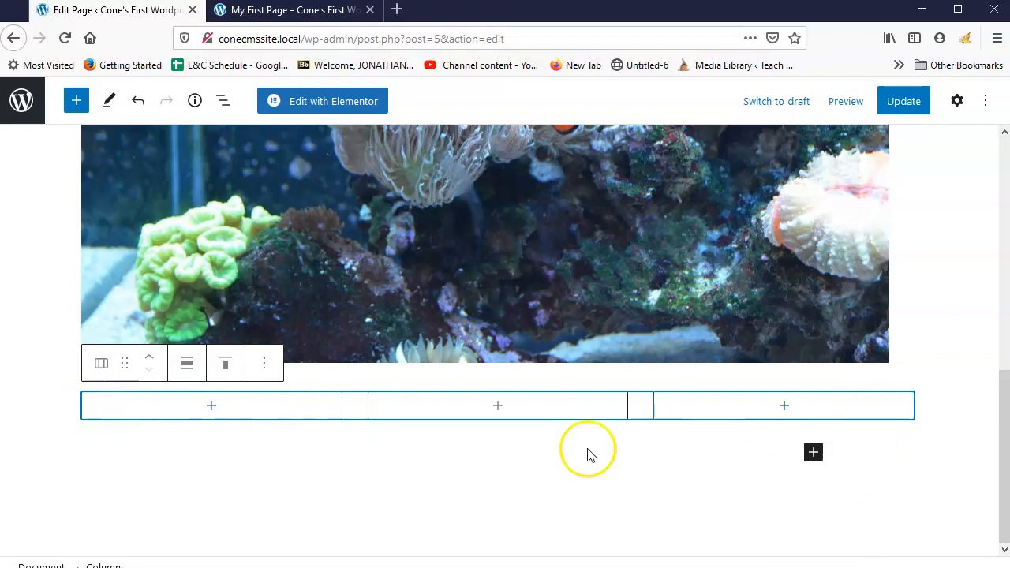
pyautogui.click(962, 105)
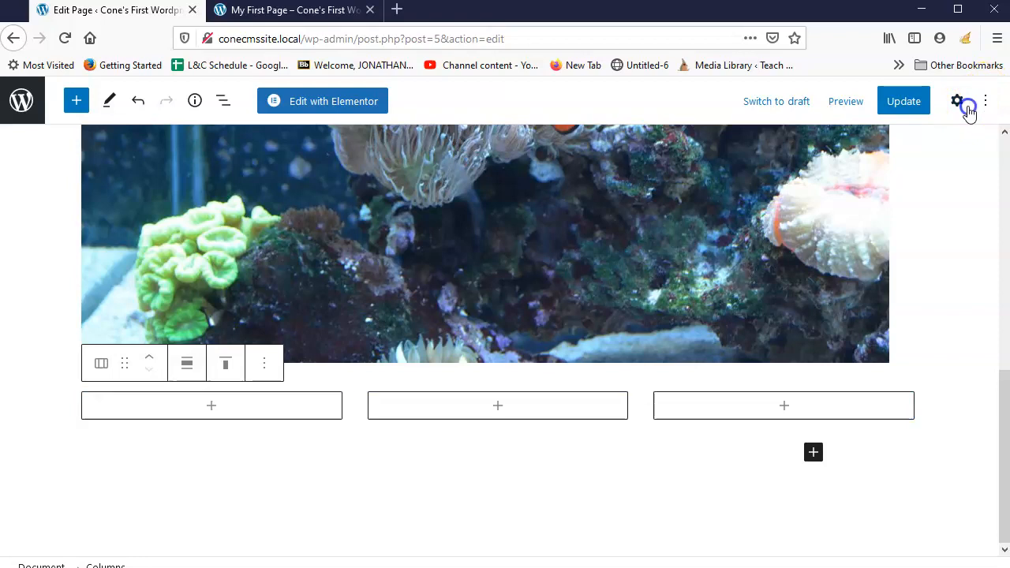
pyautogui.click(957, 110)
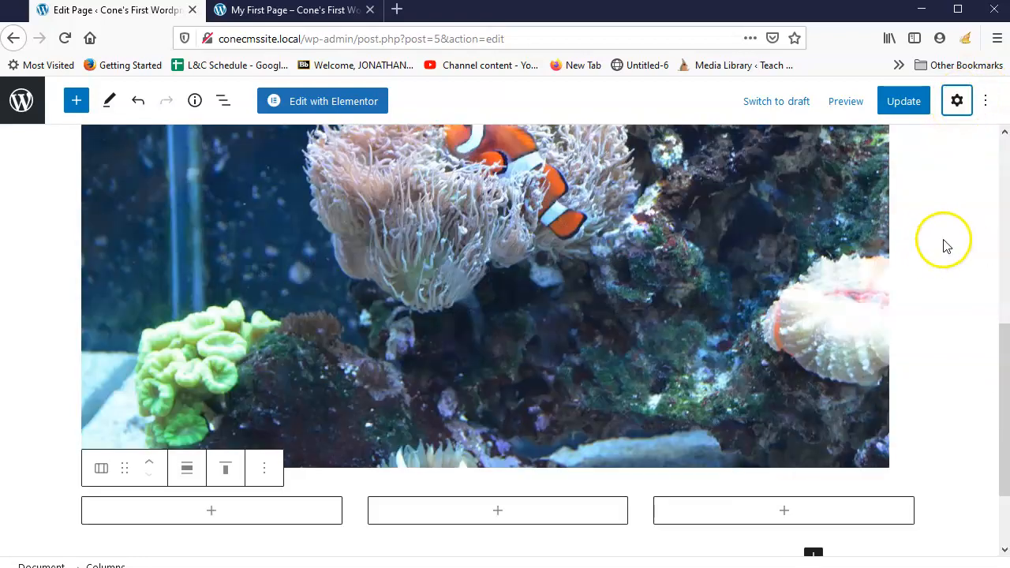
pyautogui.click(954, 96)
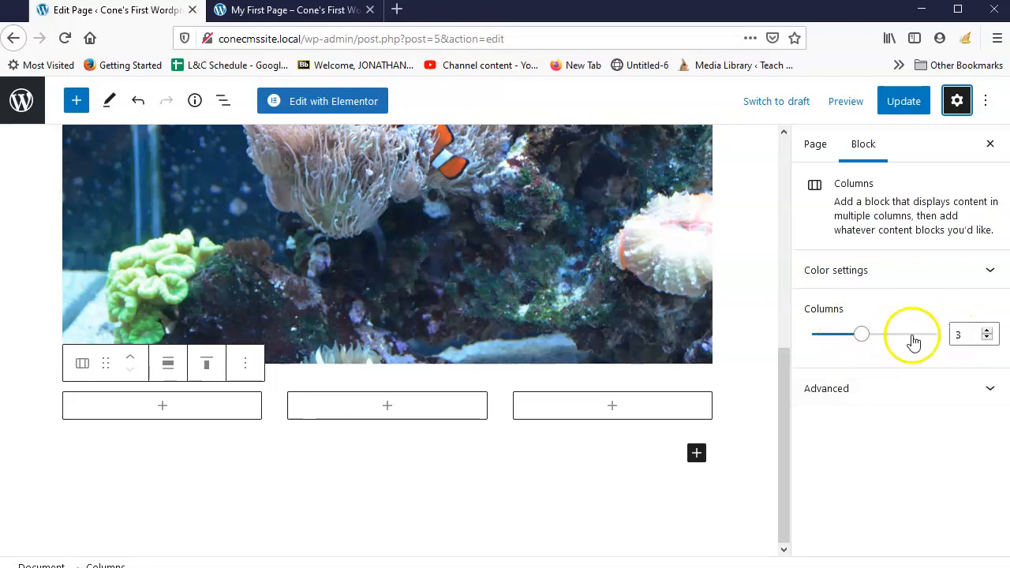
pyautogui.click(964, 387)
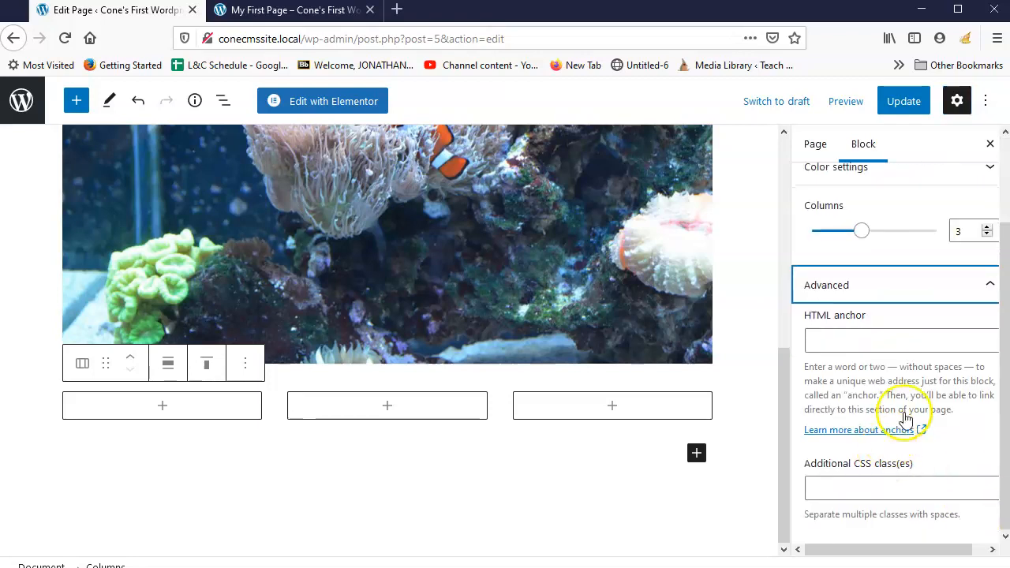
pyautogui.click(907, 285)
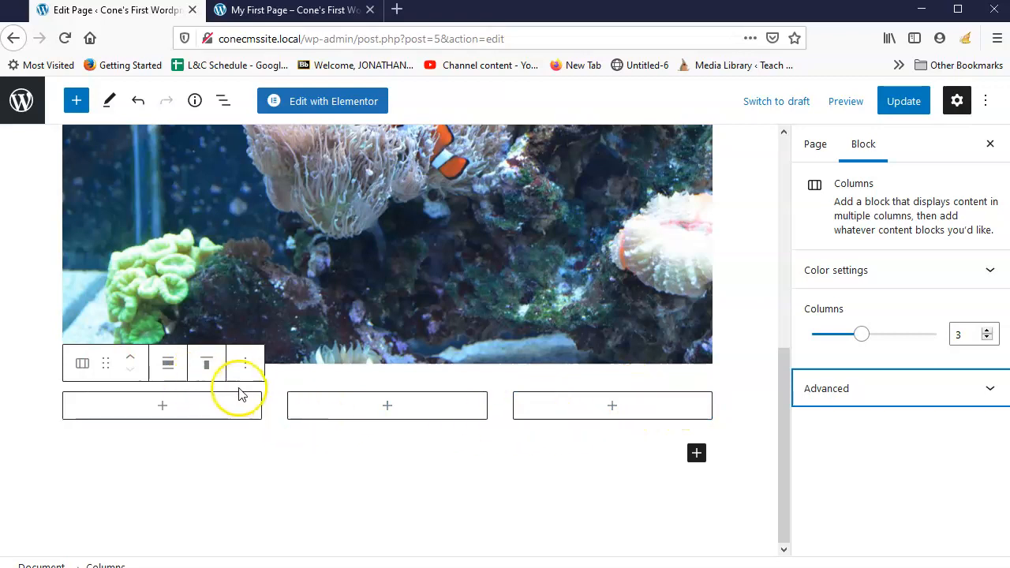
# Add a paragraph block in the first column and fill it with random filler text such as "dsgfasdfasdfasfasd".
pyautogui.click(161, 406)
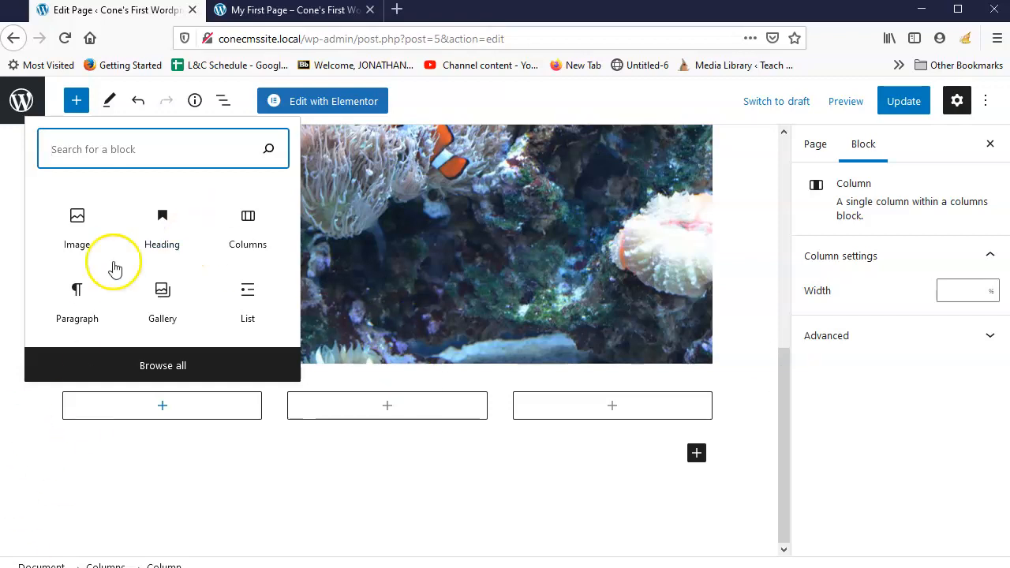
pyautogui.click(77, 301)
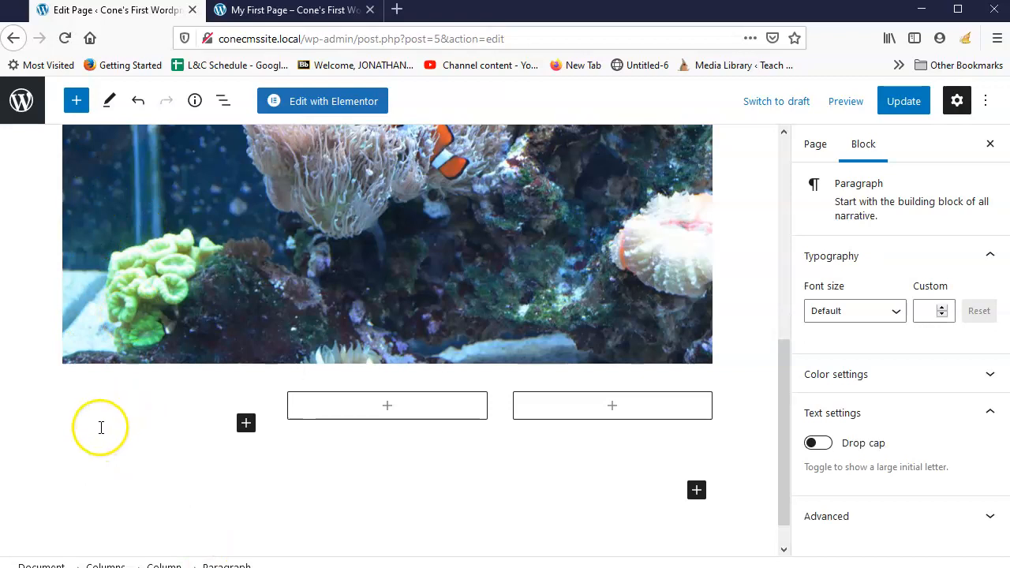
pyautogui.write('dsgfasdfasdfasfasd')
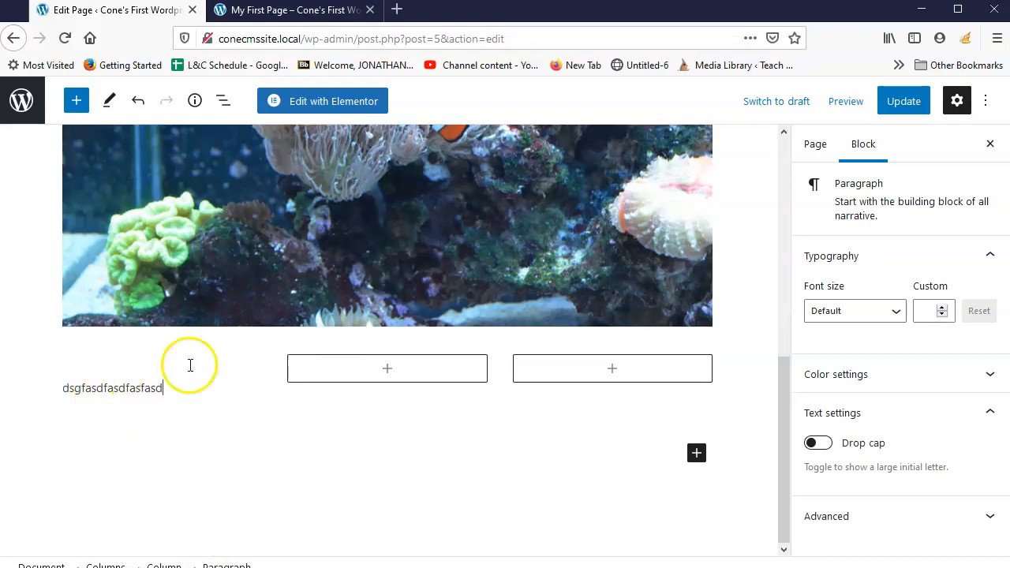
pyautogui.write('fgasdfasdfasdfas')
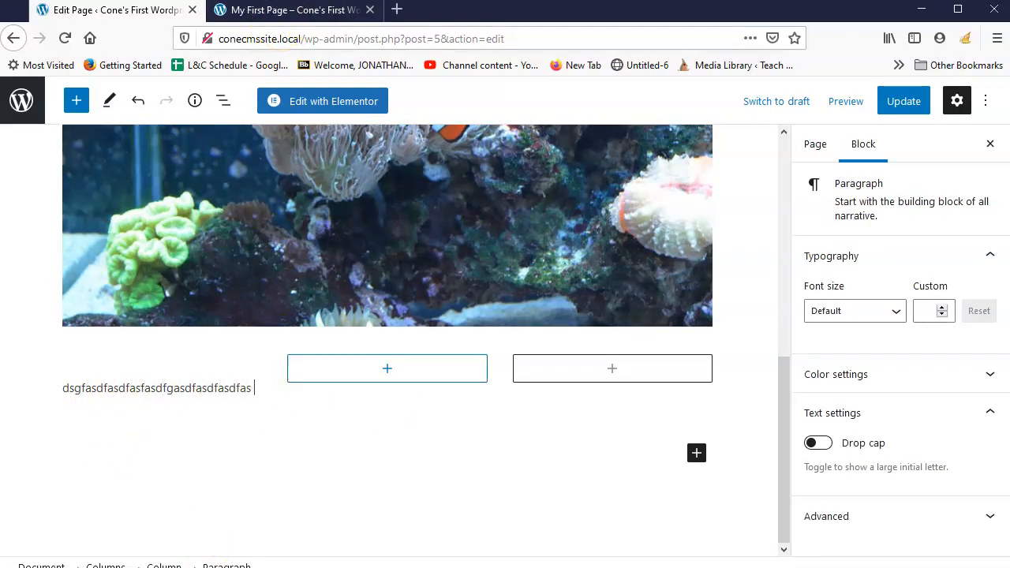
pyautogui.write('dfas df asdf asd')
# Open lipsum.com in a new browser tab and find its Lorem Ipsum generator.
pyautogui.click(396, 9)
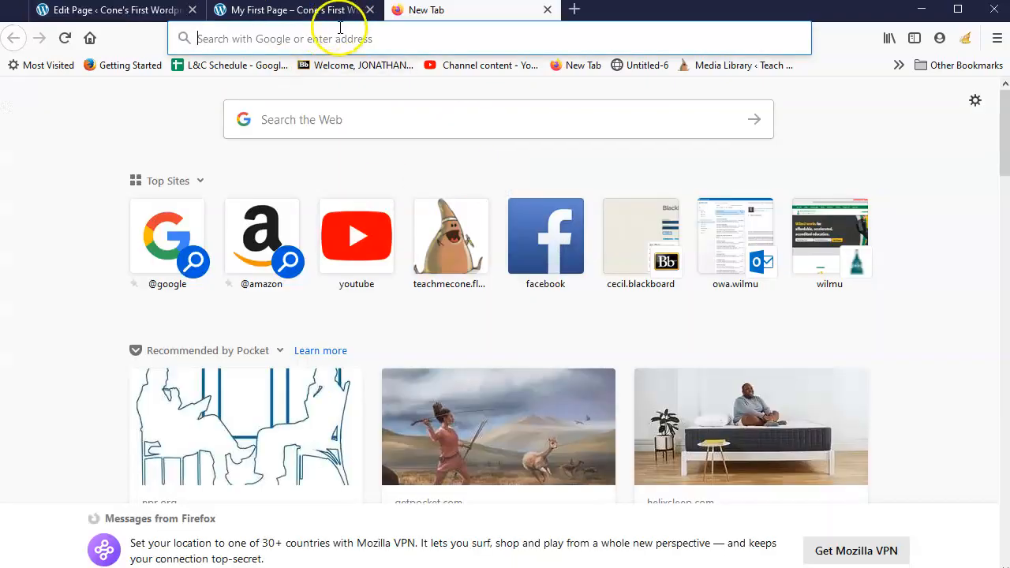
pyautogui.write('lipsum.com')
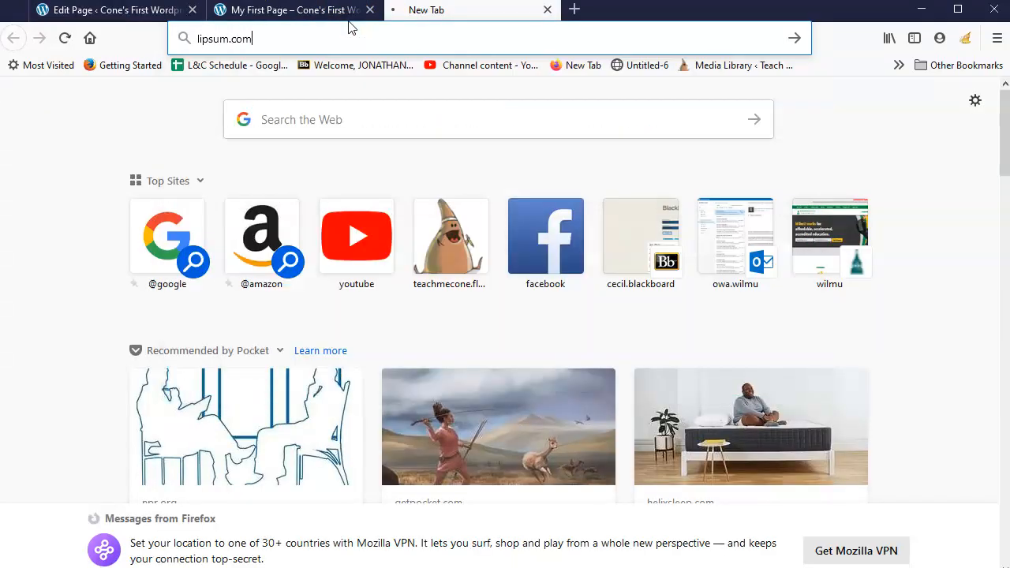
pyautogui.press('Return')
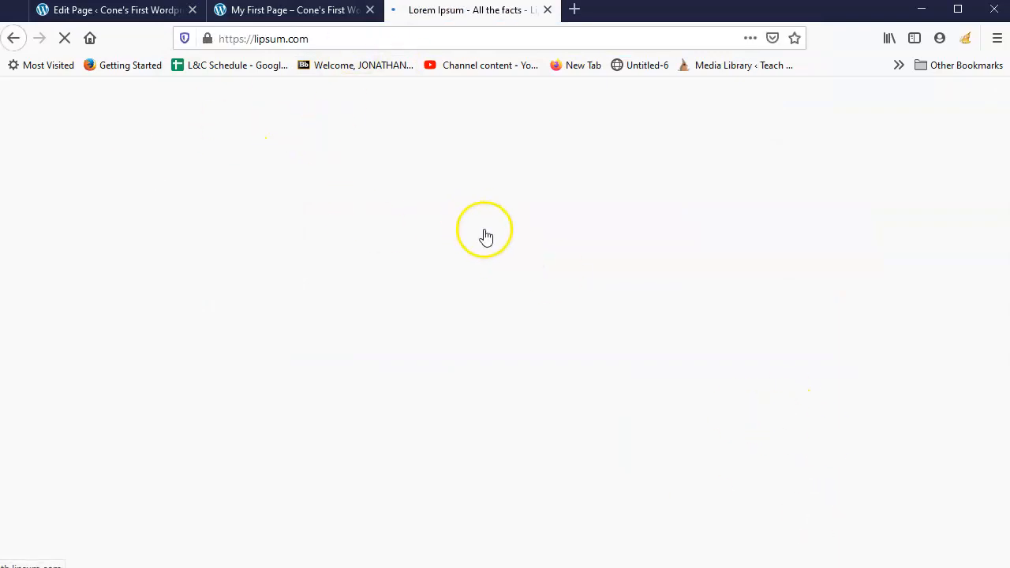
pyautogui.scroll(-3, 533, 351)
pyautogui.scroll(-8, 552, 348)
pyautogui.scroll(5, 667, 298)
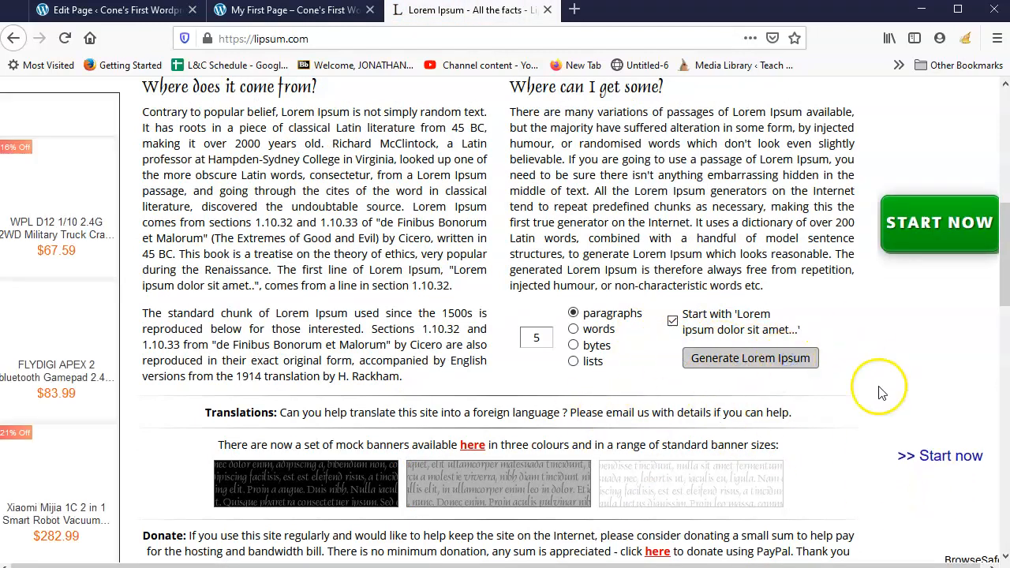
# Generate 5 paragraphs of Lorem Ipsum starting with "Lorem ipsum dolor sit amet" and copy the first paragraph.
pyautogui.click(744, 364)
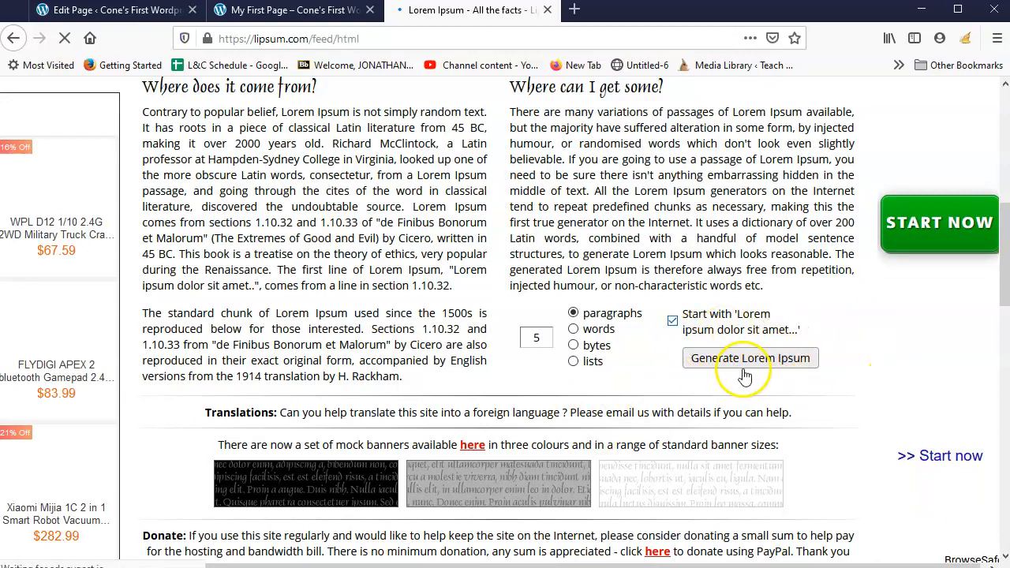
pyautogui.scroll(-3, 395, 330)
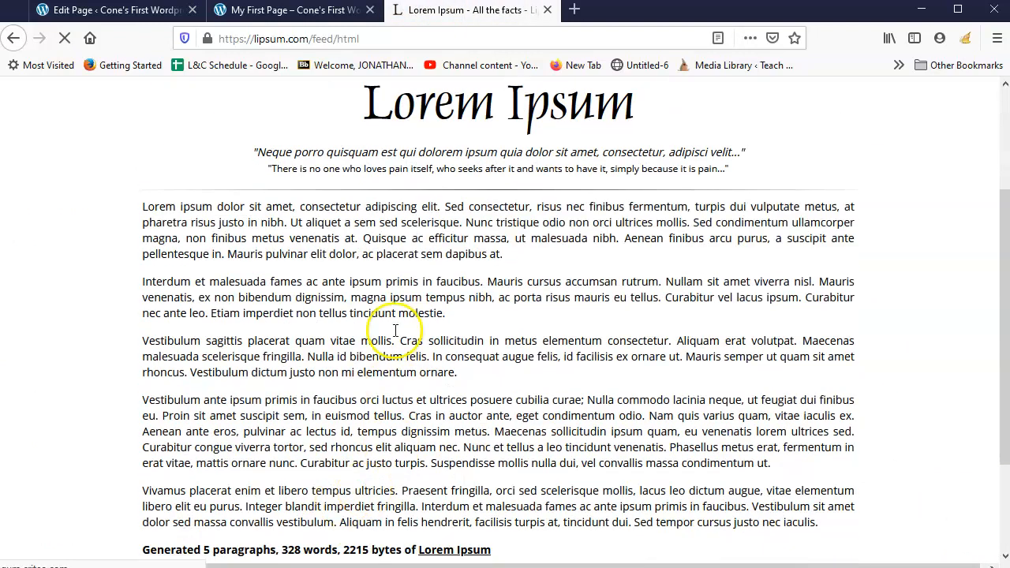
pyautogui.moveTo(506, 252); pyautogui.dragTo(139, 205)
pyautogui.hotkey('ctrl', 'c')
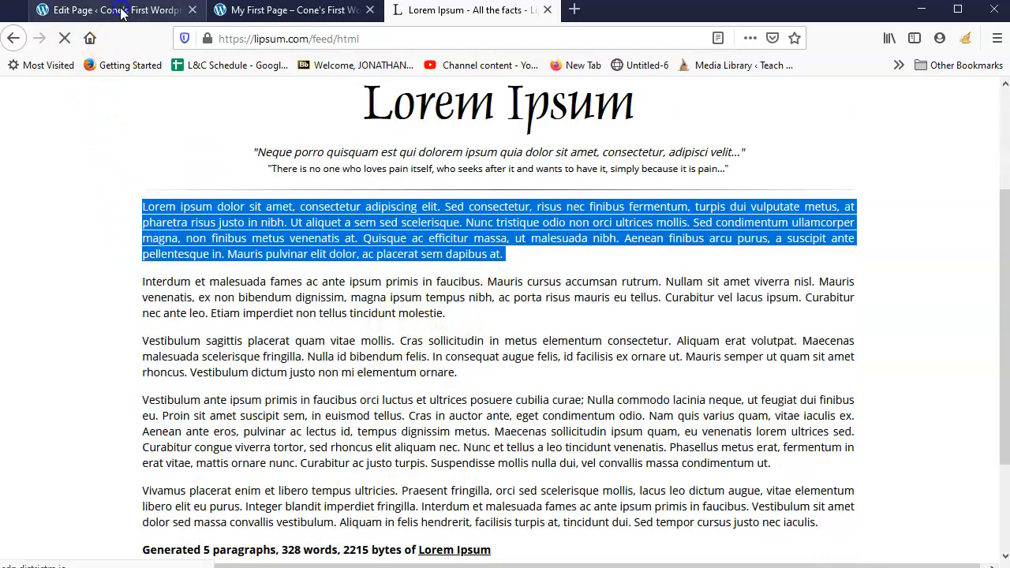
# Return to the page editor and replace the first column's filler text with the copied Lorem Ipsum paragraph.
pyautogui.click(113, 10)
pyautogui.click(238, 382)
pyautogui.moveTo(238, 382); pyautogui.dragTo(40, 356)
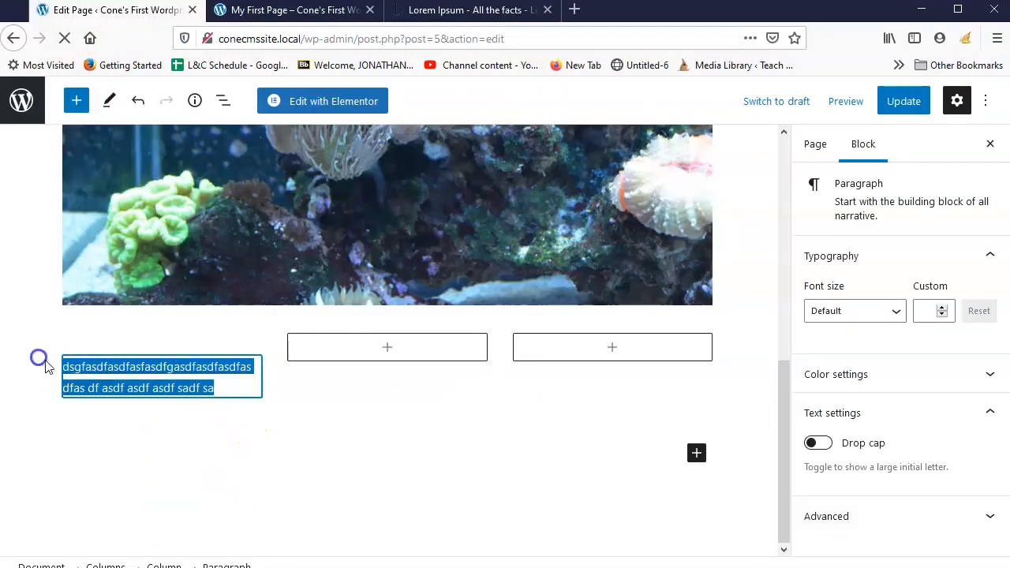
pyautogui.hotkey('ctrl', 'v')
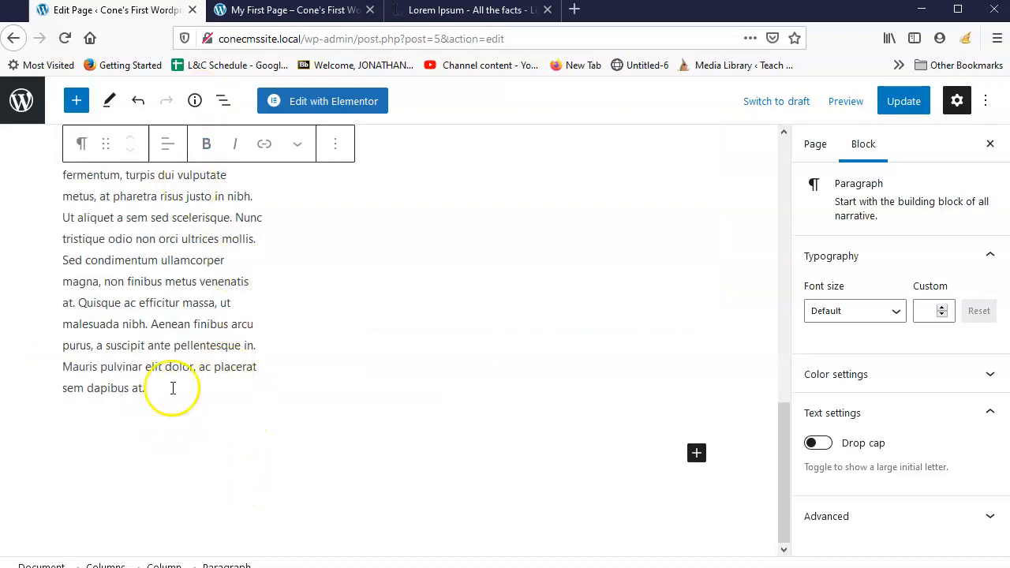
# Add a paragraph block in the middle column and fill it with the copied Lorem Ipsum paragraph.
pyautogui.scroll(3, 465, 329)
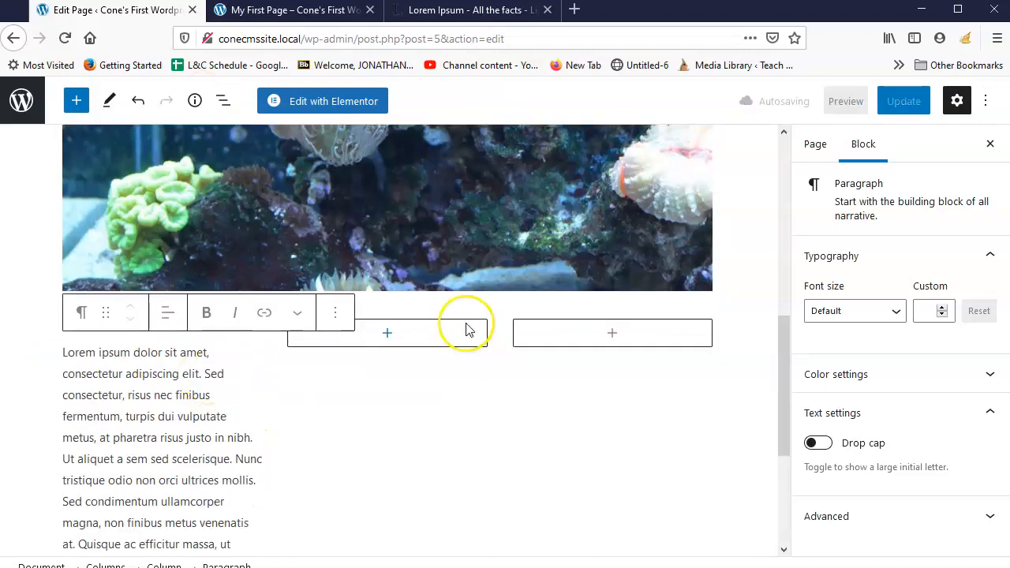
pyautogui.click(415, 490)
pyautogui.click(331, 333)
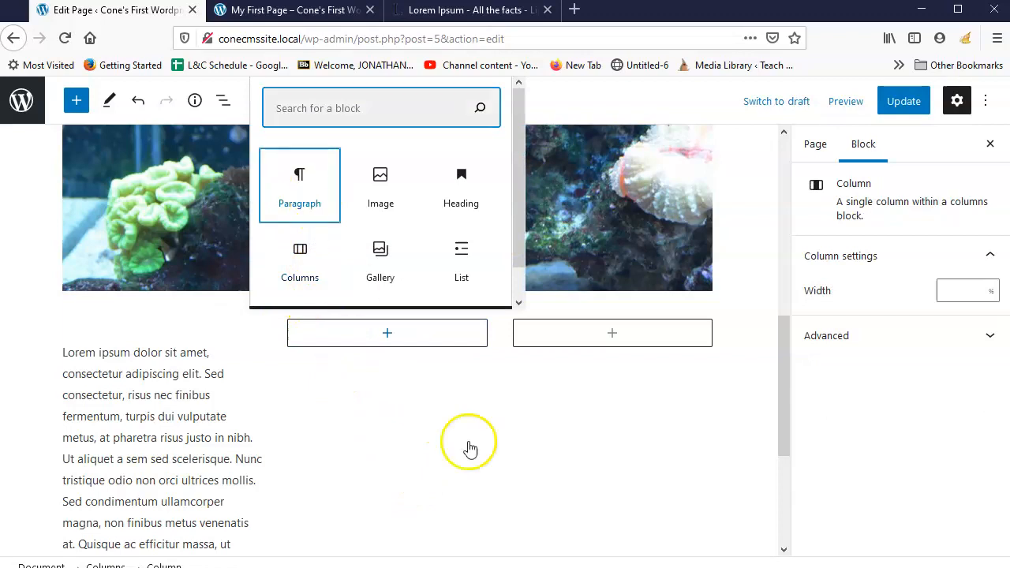
pyautogui.press('Return')
pyautogui.write('Lorem ipsum dolor sit amet, consectetur adipiscing elit. Sed consectetur, risus nec finibus fermentum, turpis dui vulputate metus, at pharetra risus justo in nibh. Ut aliquet a sem sed scelerisque. Nunc tristique odio non orci ultrices mollis. Sed condimentum ullamcorper magna, non finibus metus venenatis at. Quisque ac efficitur massa, ut malesuada nibh. Aenean finibus arcu purus, a suscipit ante pellentesque in. Mauris pulvinar elit dolor, ac placerat sem dapibus at.')
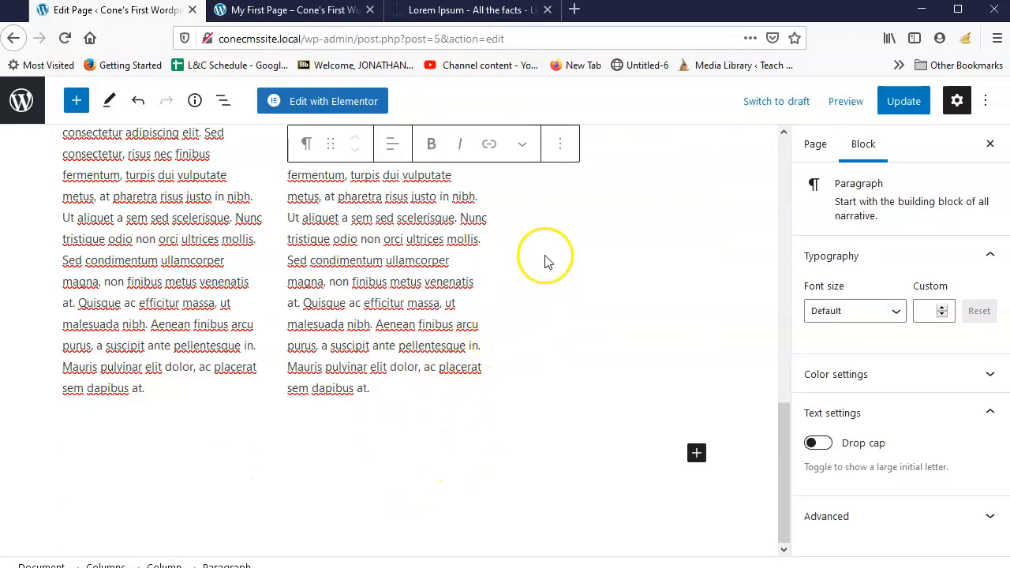
# Add a paragraph block in the third column and paste the same Lorem Ipsum paragraph into it.
pyautogui.scroll(5, 626, 234)
pyautogui.click(611, 413)
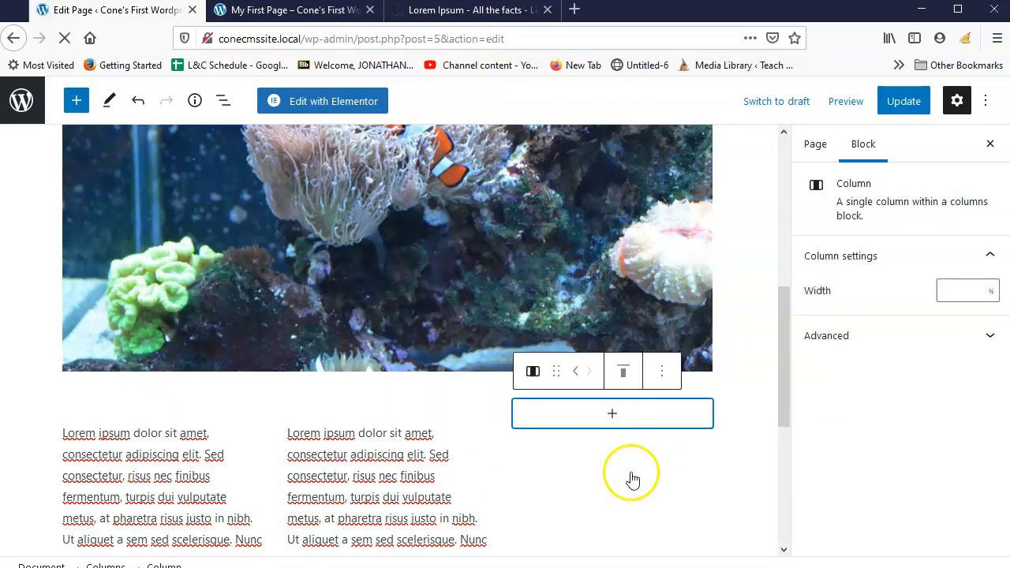
pyautogui.click(612, 413)
pyautogui.click(543, 219)
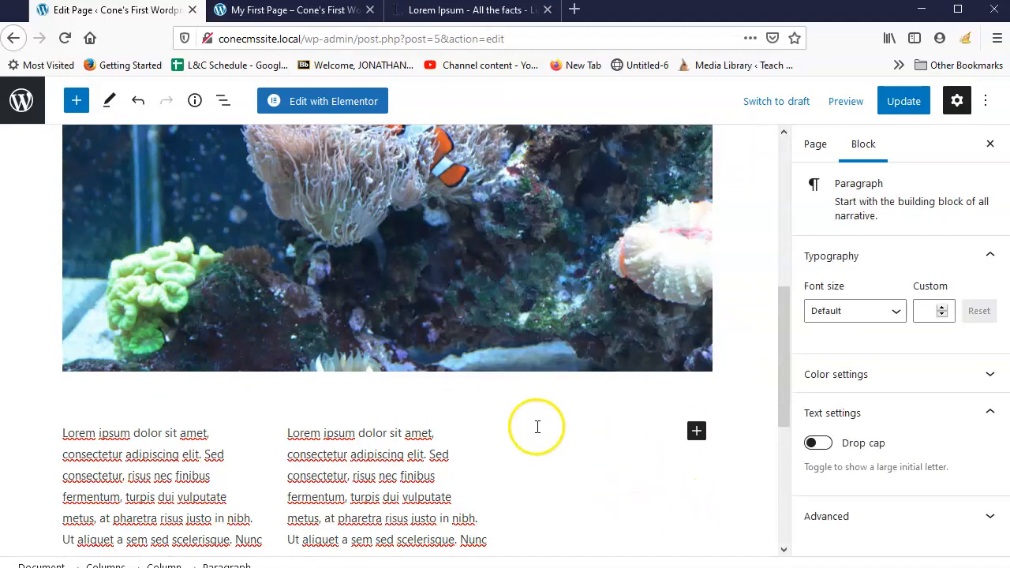
pyautogui.hotkey('ctrl', 'v')
# Check the whole page layout, update the published page and close the Lorem Ipsum browser tab.
pyautogui.scroll(10, 545, 370)
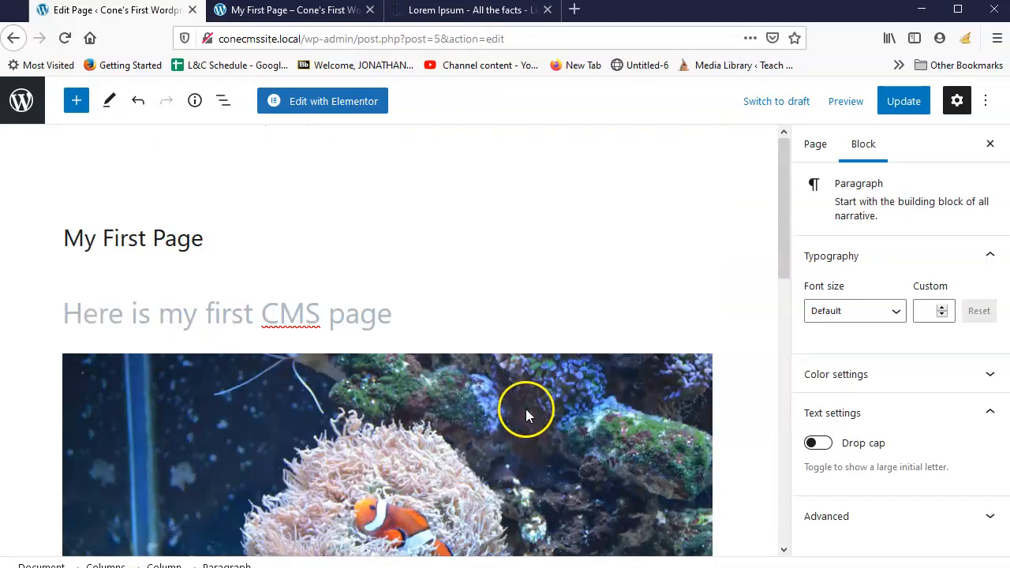
pyautogui.scroll(-10, 521, 386)
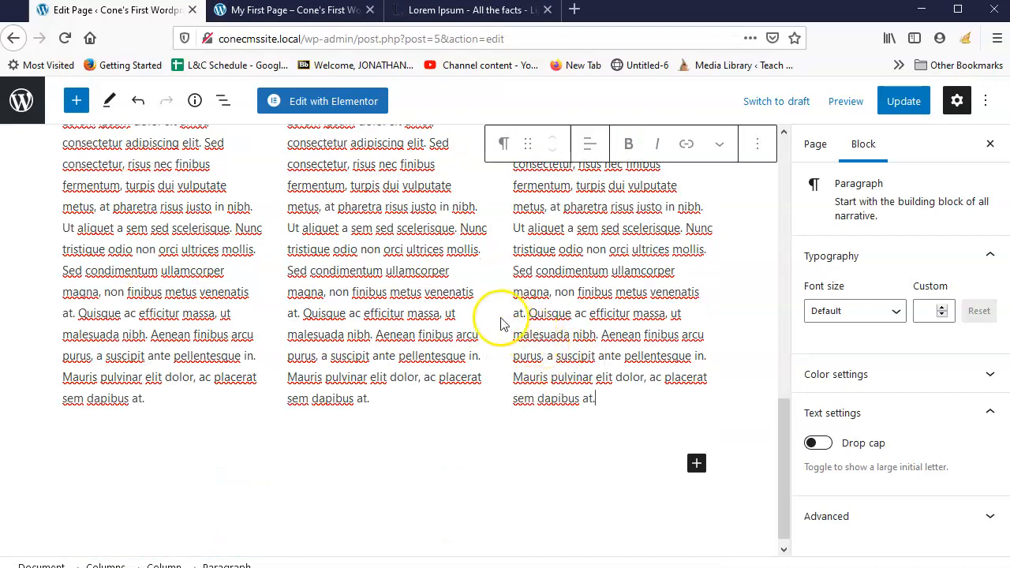
pyautogui.scroll(10, 568, 308)
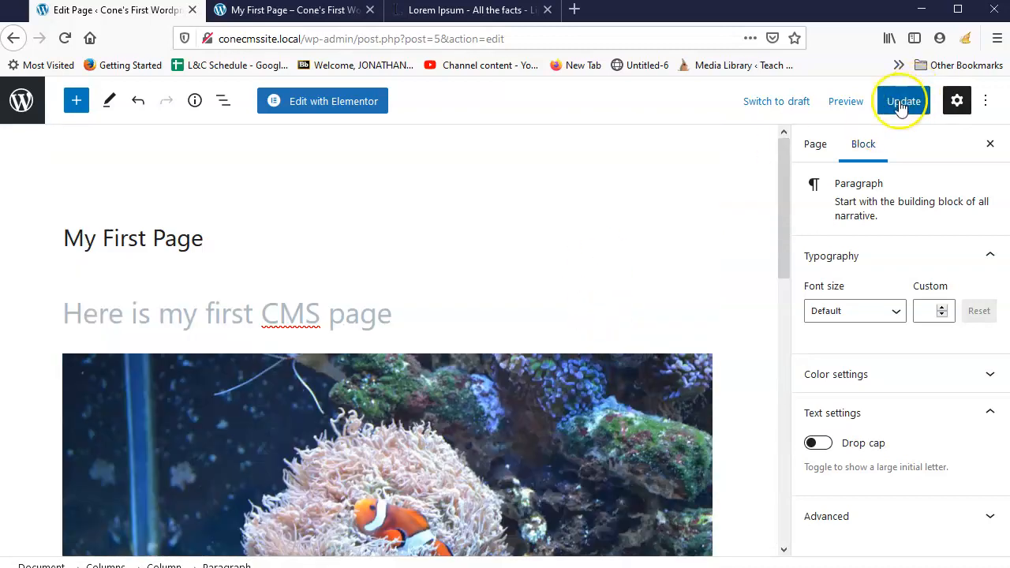
pyautogui.click(914, 105)
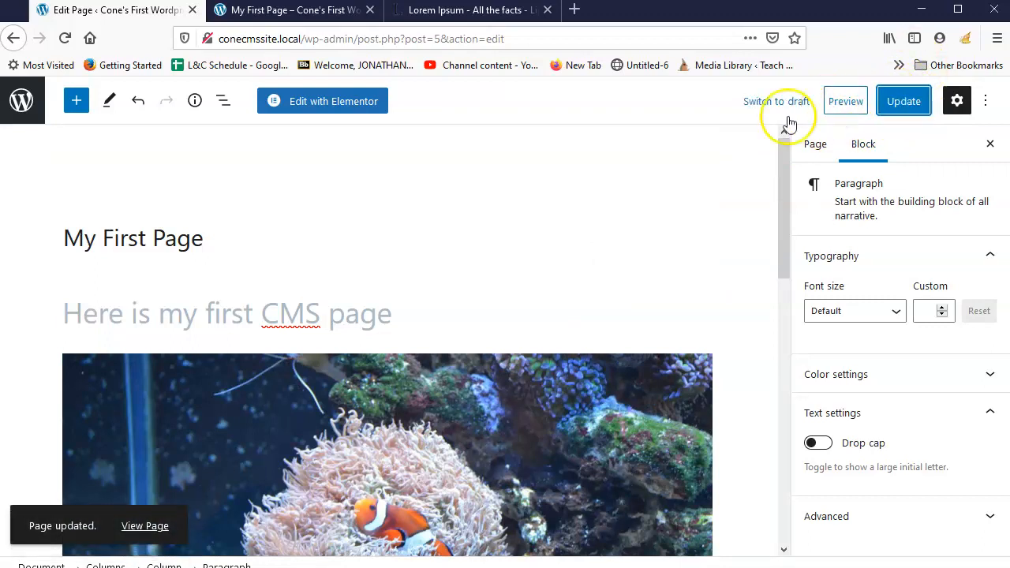
pyautogui.click(546, 9)
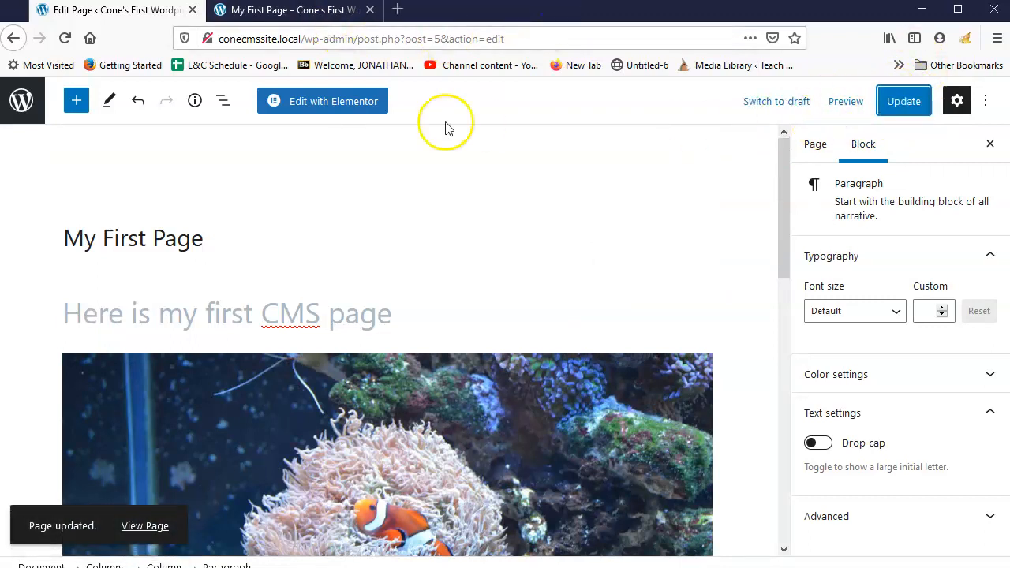
# Examine the refreshed preview of My First Page, including the heading, the photo and the three text columns.
pyautogui.click(287, 11)
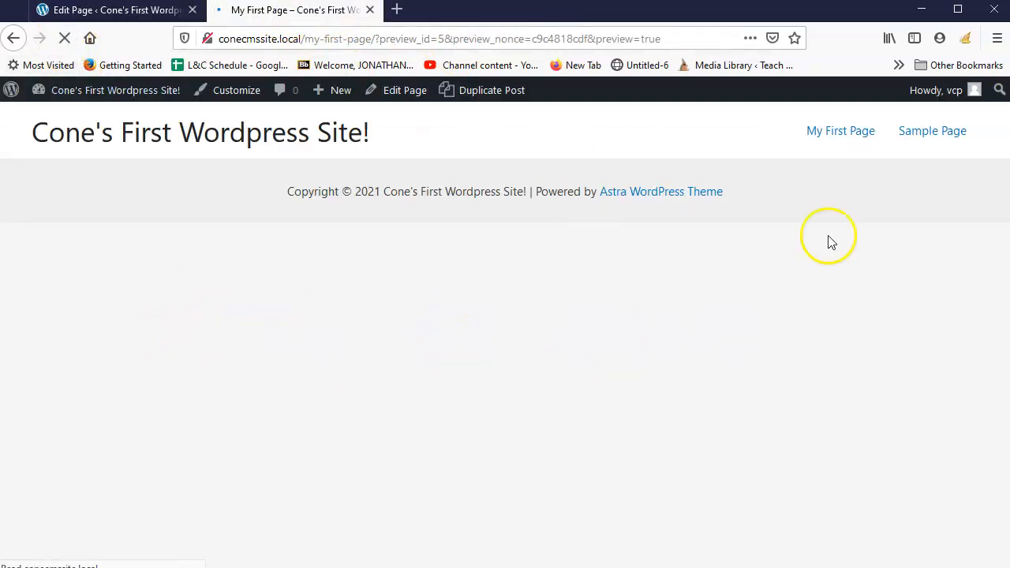
pyautogui.scroll(-5, 397, 344)
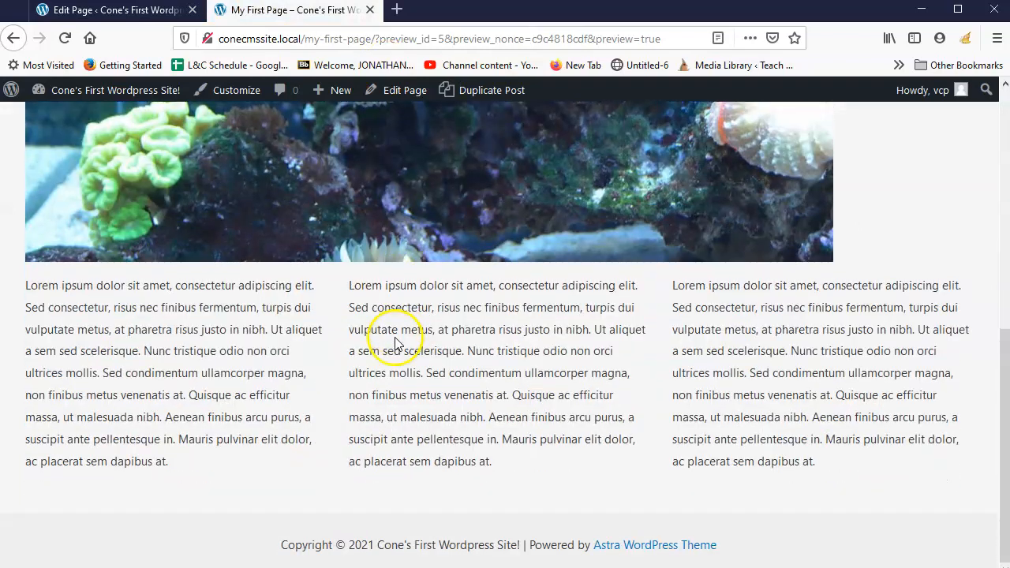
pyautogui.scroll(5, 394, 352)
pyautogui.scroll(-5, 694, 308)
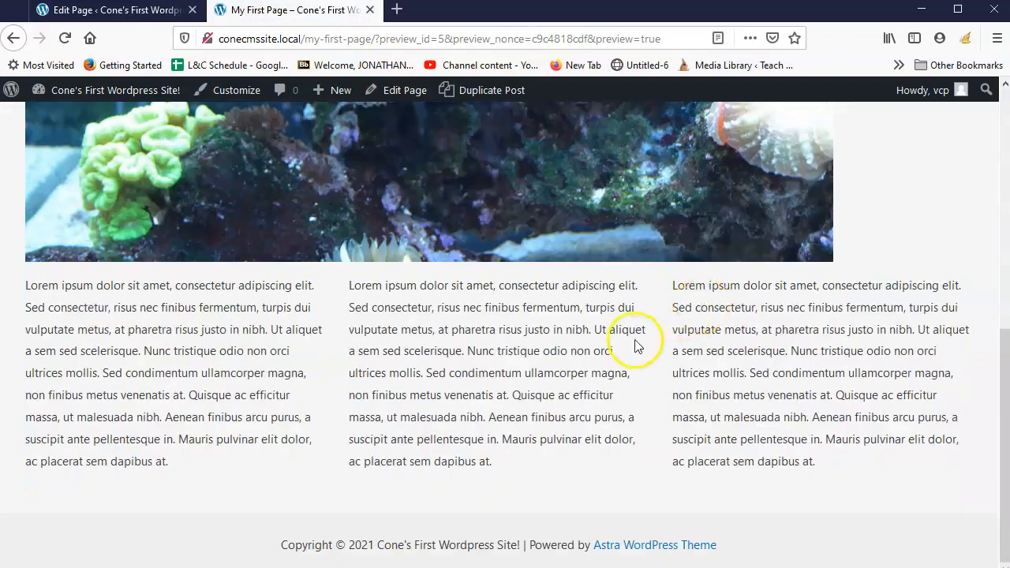
pyautogui.scroll(10, 643, 345)
pyautogui.scroll(-5, 631, 253)
pyautogui.scroll(5, 676, 421)
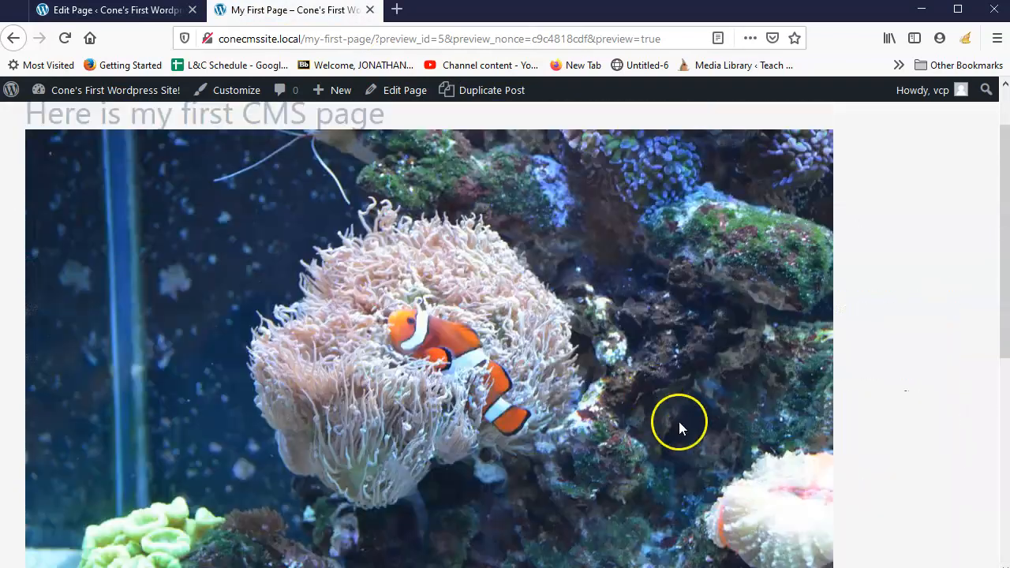
pyautogui.scroll(-5, 728, 373)
pyautogui.scroll(10, 749, 355)
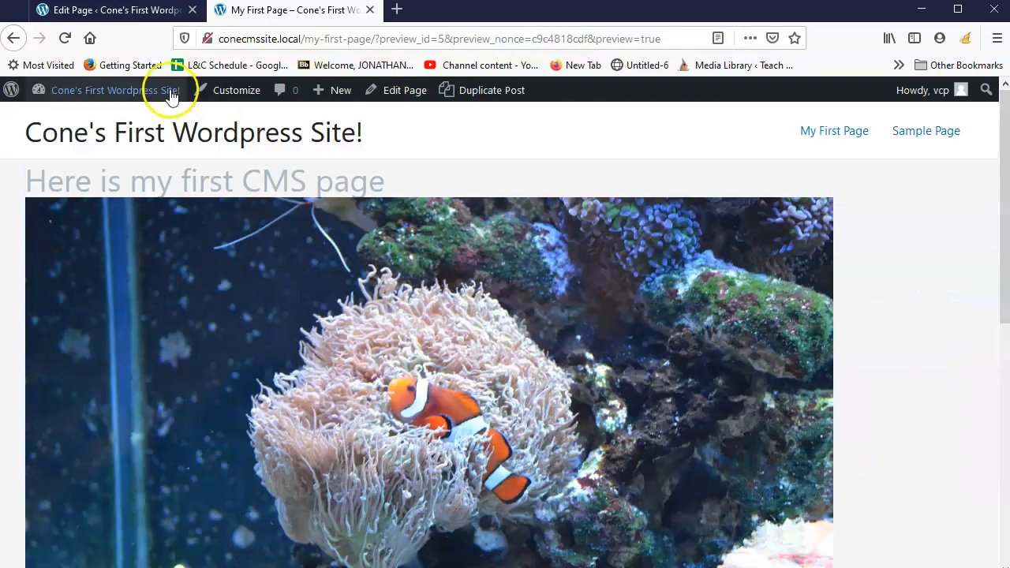
# Go back to the page editor and review the blocks from the title and heading down to the three text columns.
pyautogui.click(153, 11)
pyautogui.scroll(-10, 597, 406)
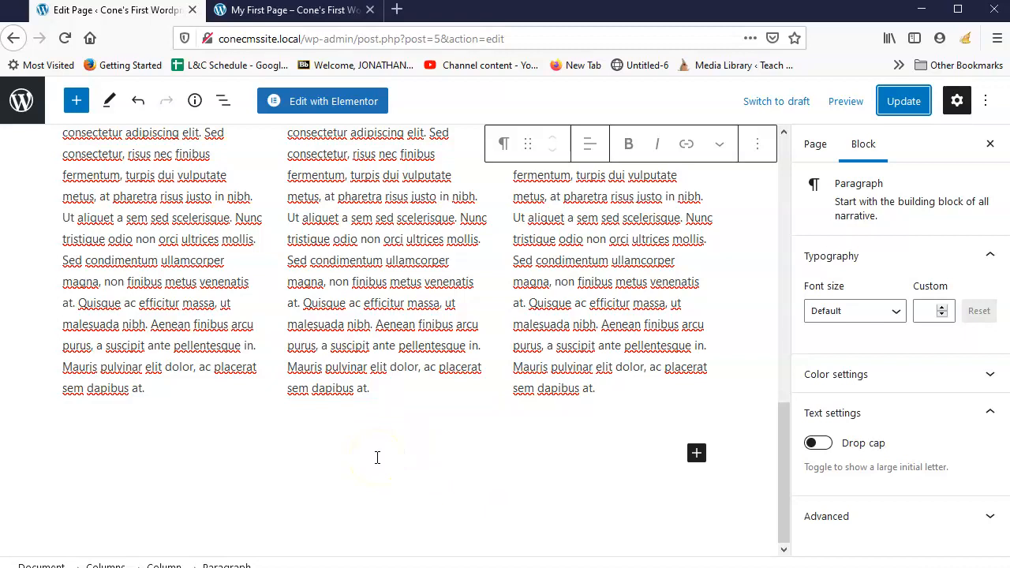
pyautogui.scroll(10, 483, 194)
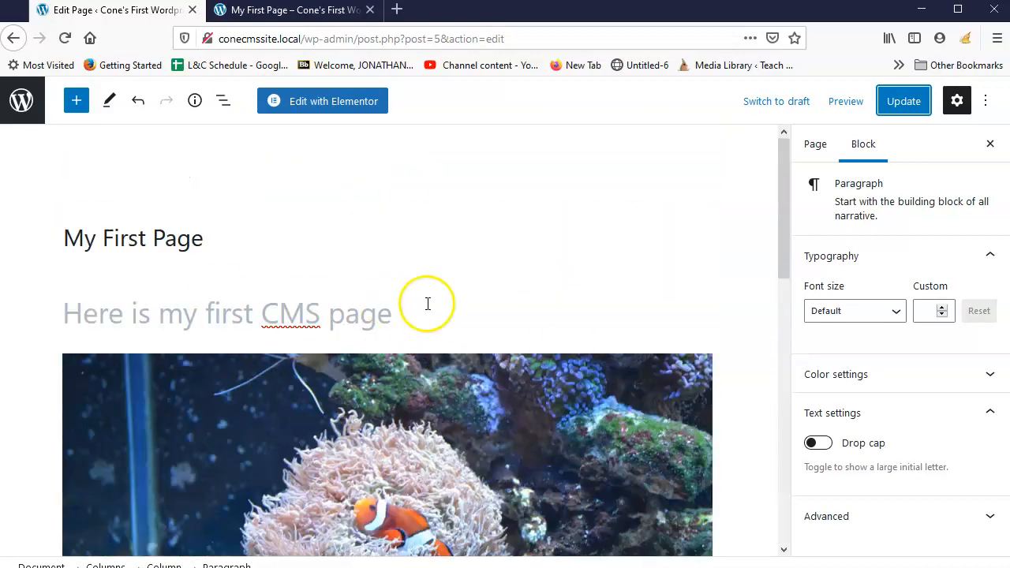
pyautogui.scroll(-4, 425, 302)
pyautogui.scroll(-5, 486, 311)
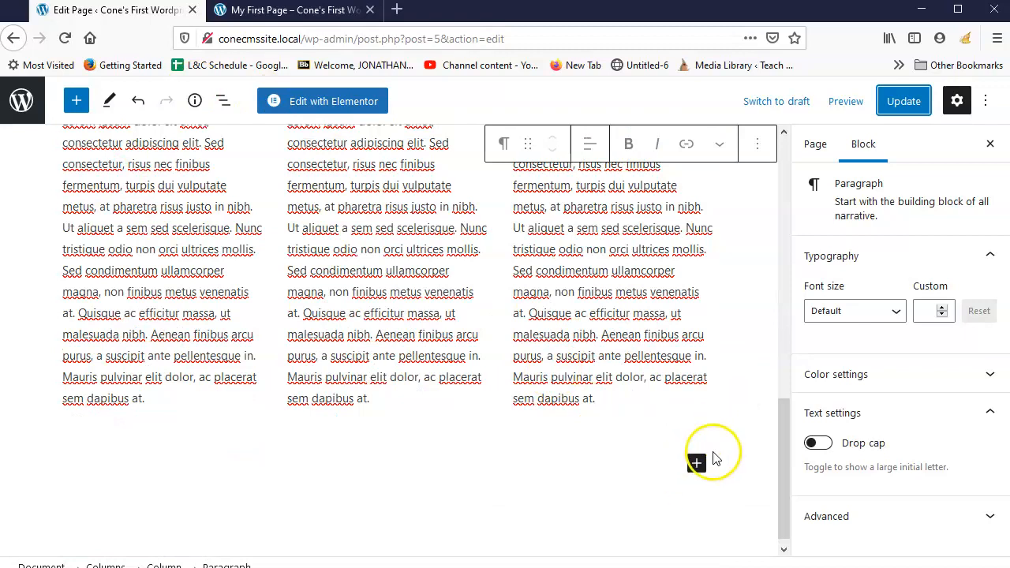
pyautogui.scroll(5, 408, 361)
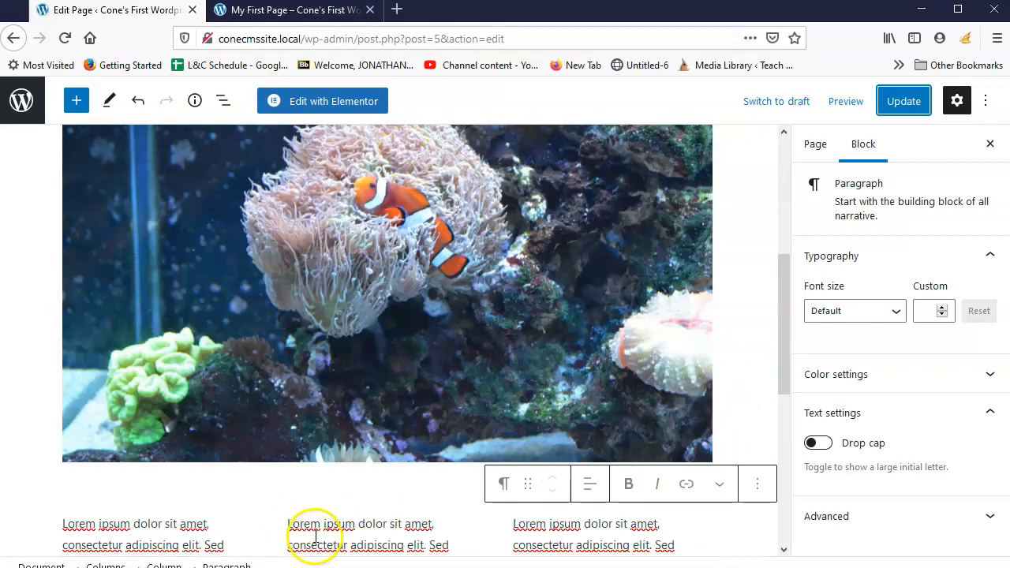
pyautogui.click(315, 540)
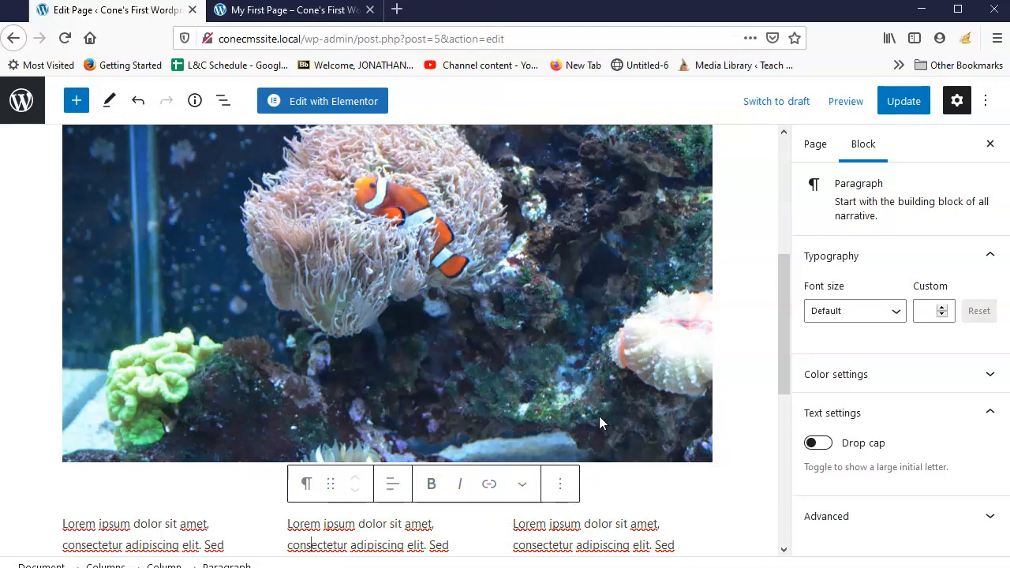
pyautogui.scroll(-5, 570, 304)
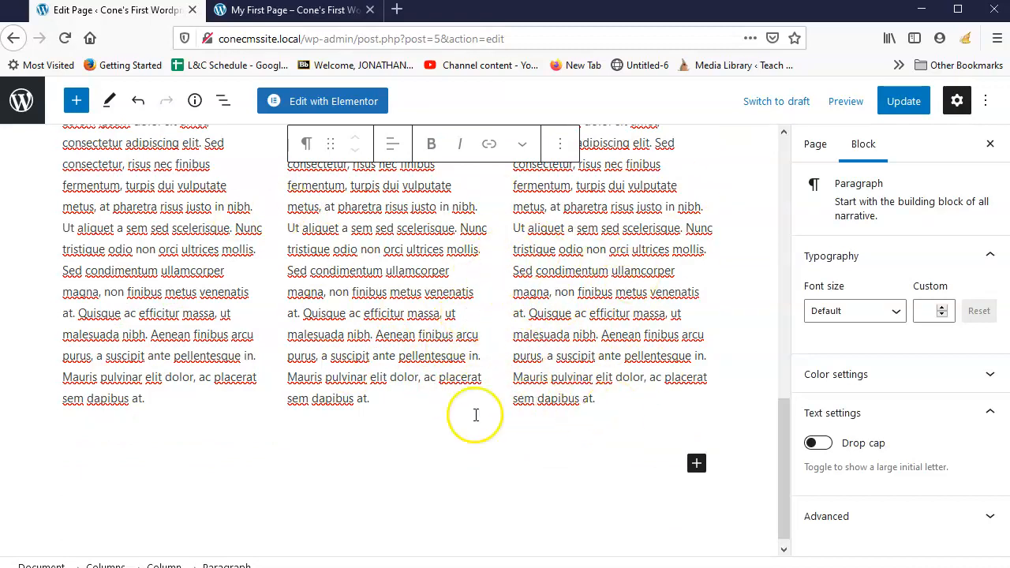
pyautogui.scroll(5, 697, 452)
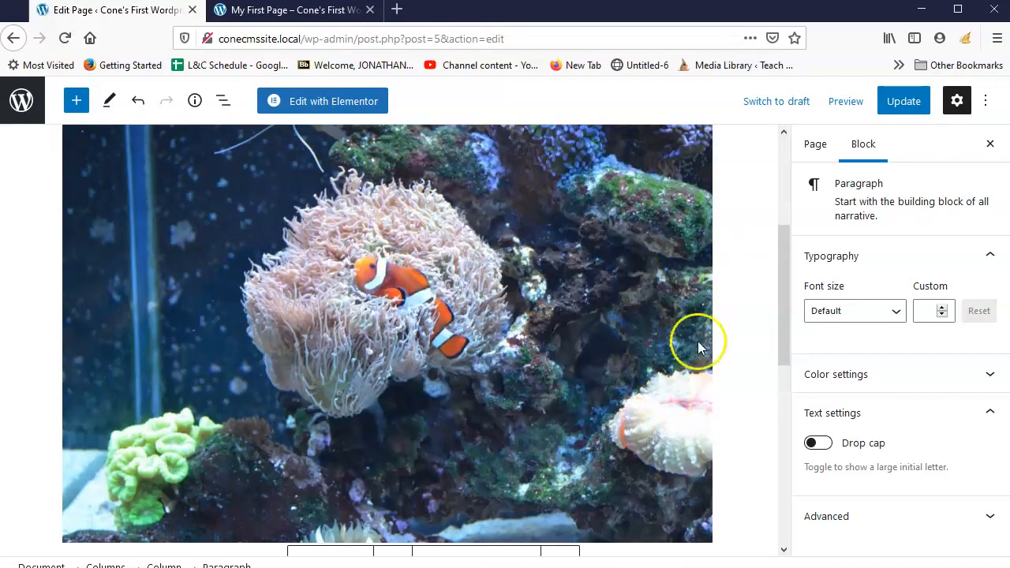
pyautogui.scroll(3, 697, 340)
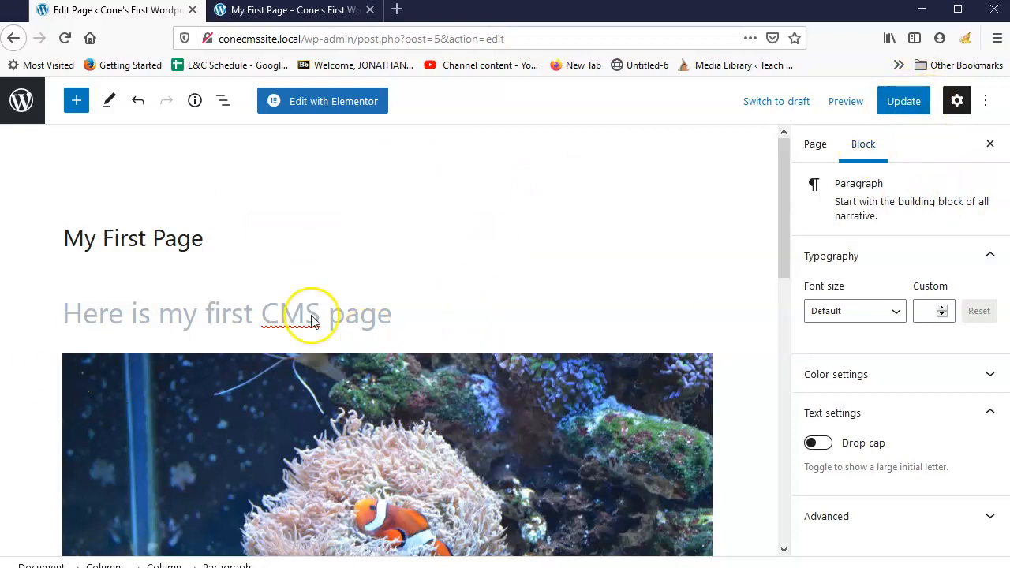
pyautogui.scroll(-10, 473, 282)
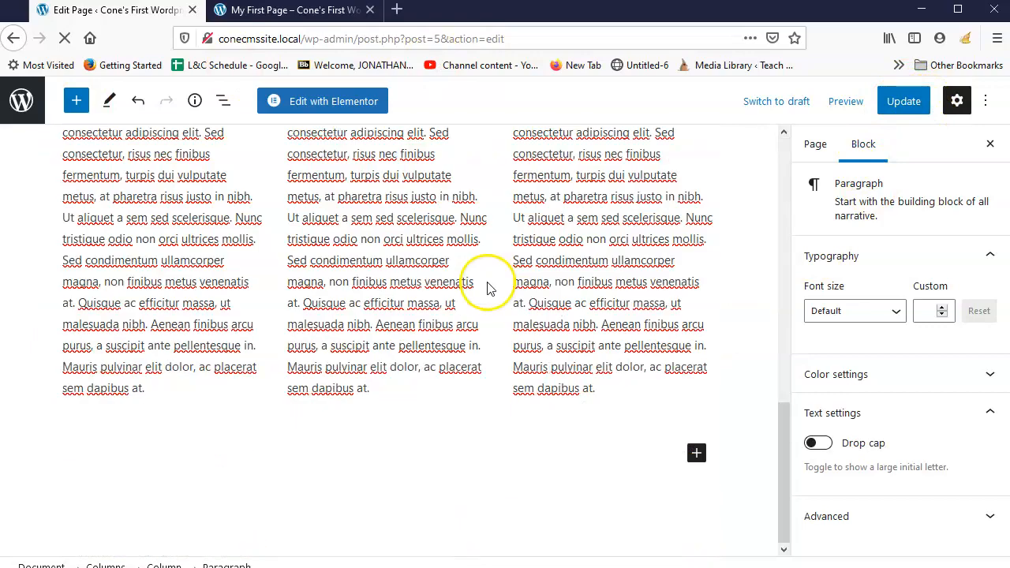
pyautogui.scroll(10, 492, 304)
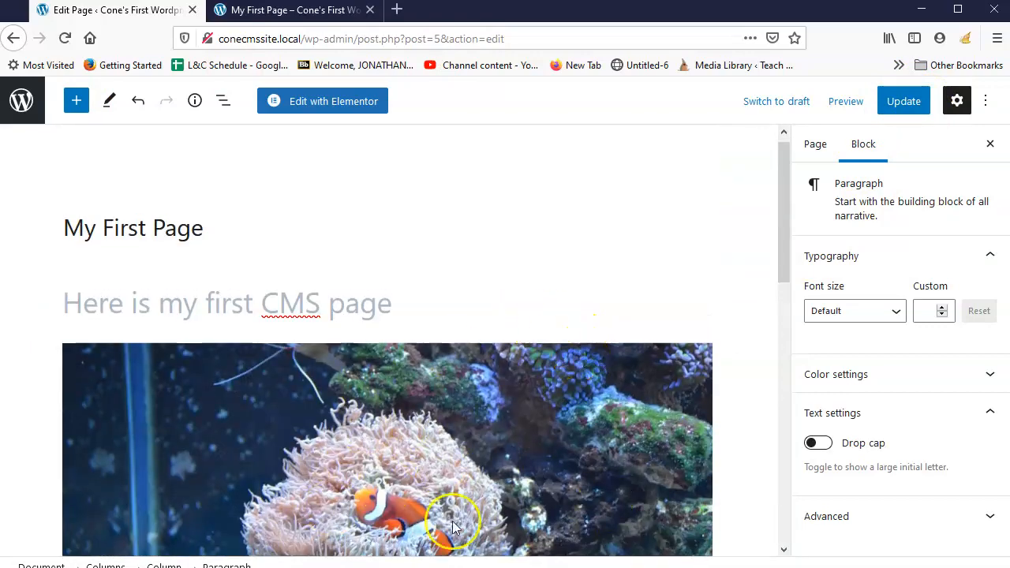
pyautogui.scroll(-10, 379, 303)
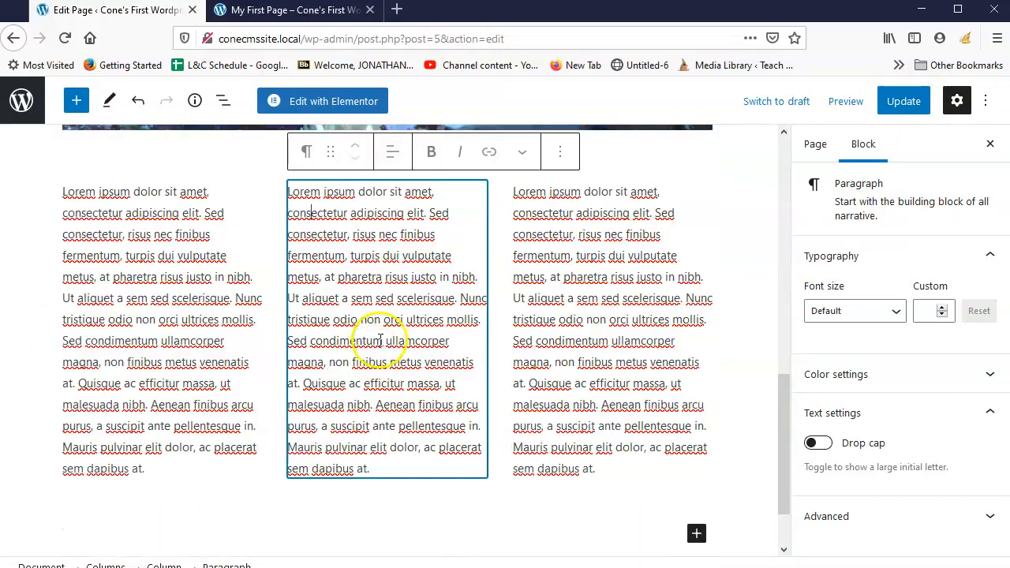